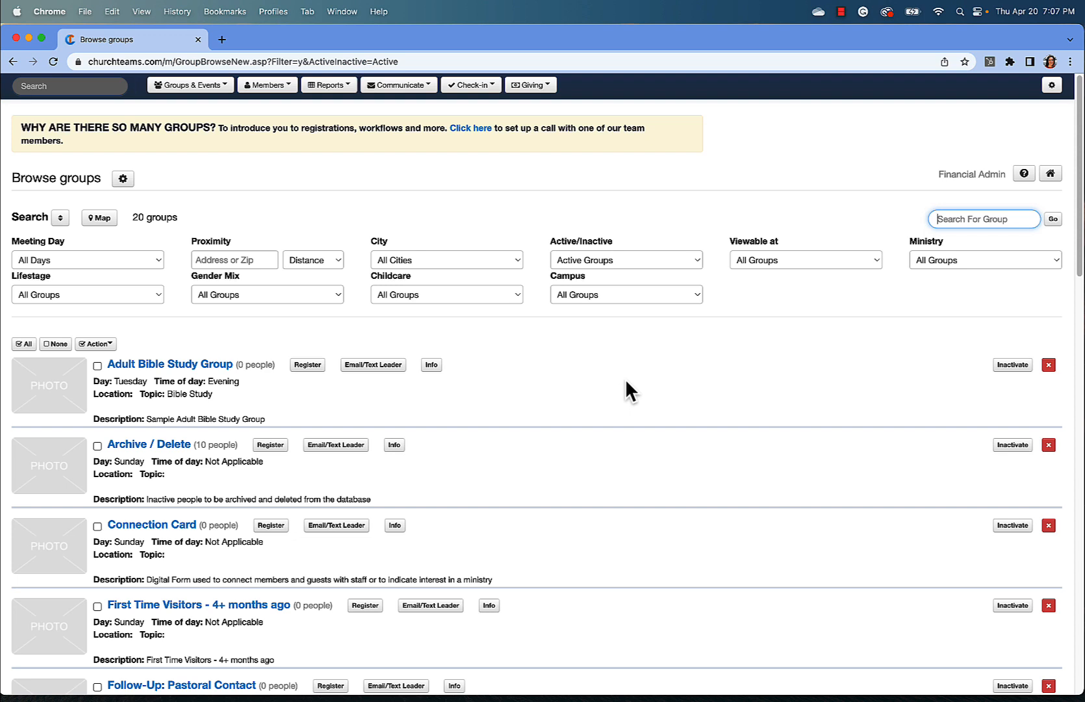
Copy the group "KM - 1st Grade - 9:30am", copying only its group settings without the roster
scroll(595, 457, down, 2)
scroll(595, 456, down, 10)
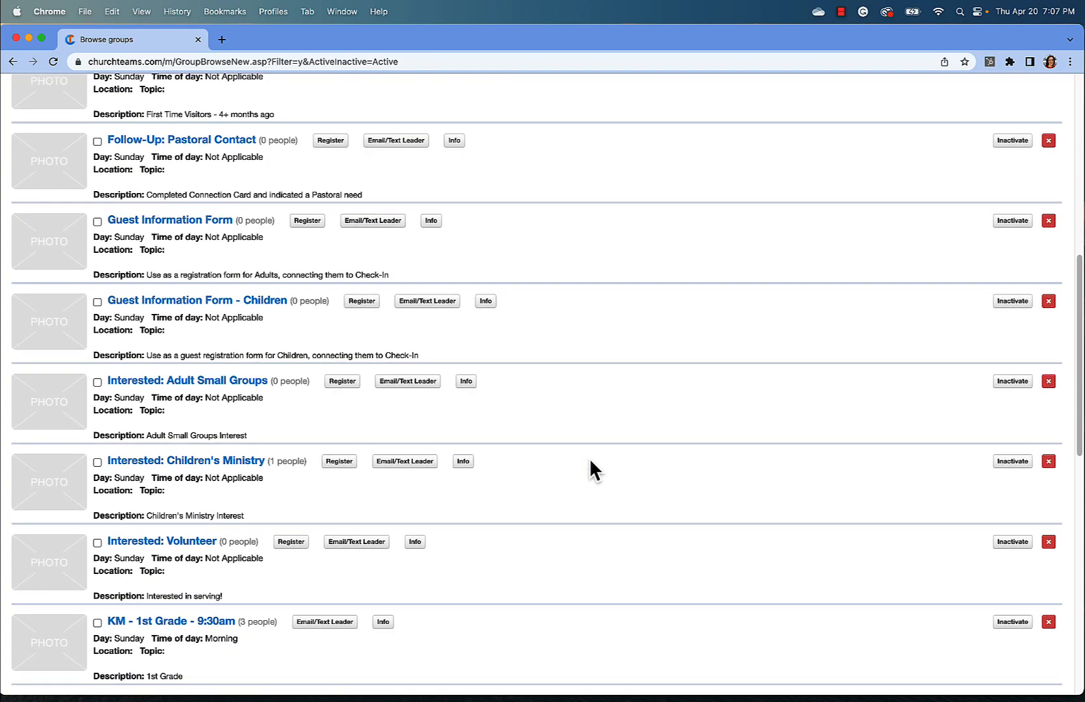
click(190, 593)
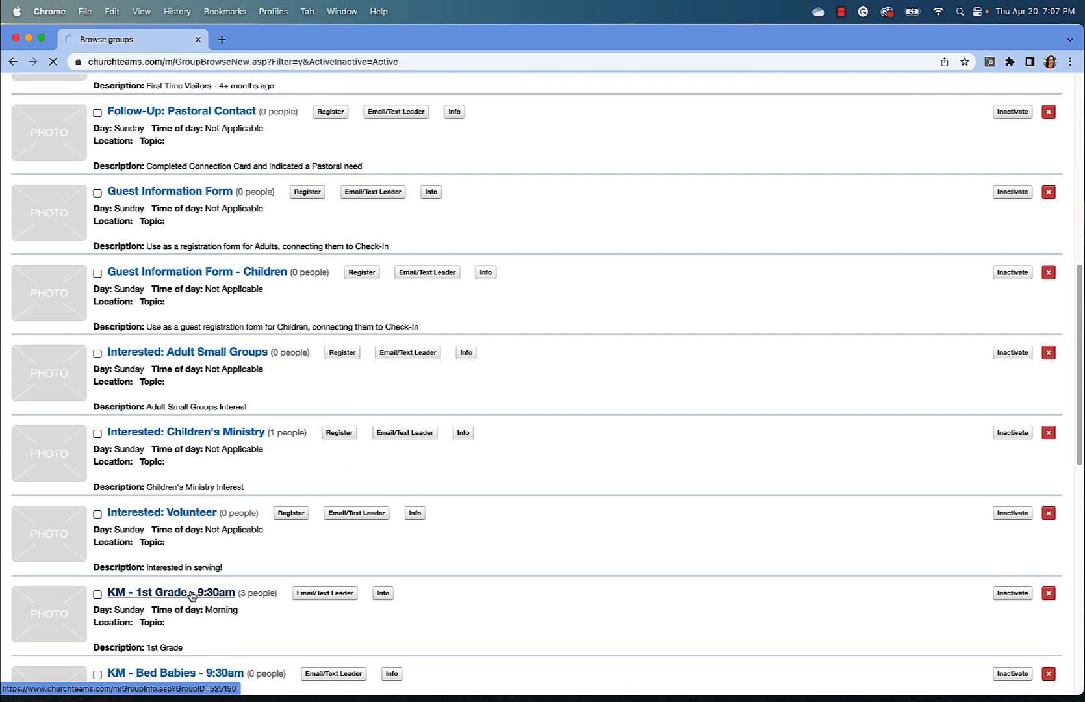
click(62, 159)
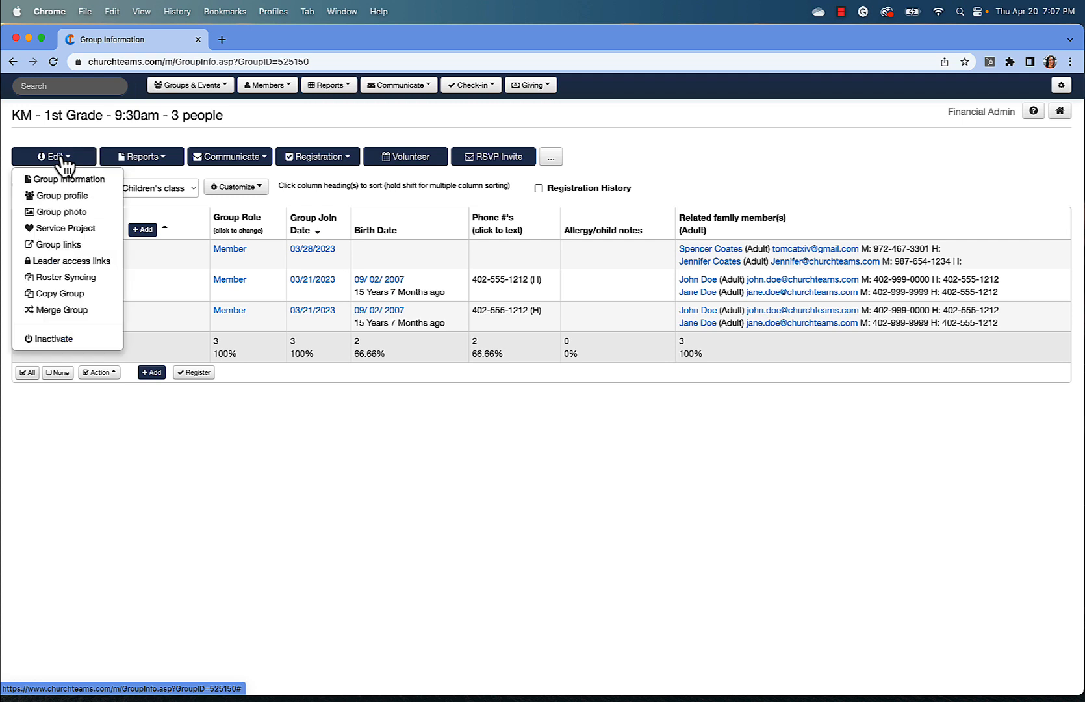
click(61, 292)
click(16, 150)
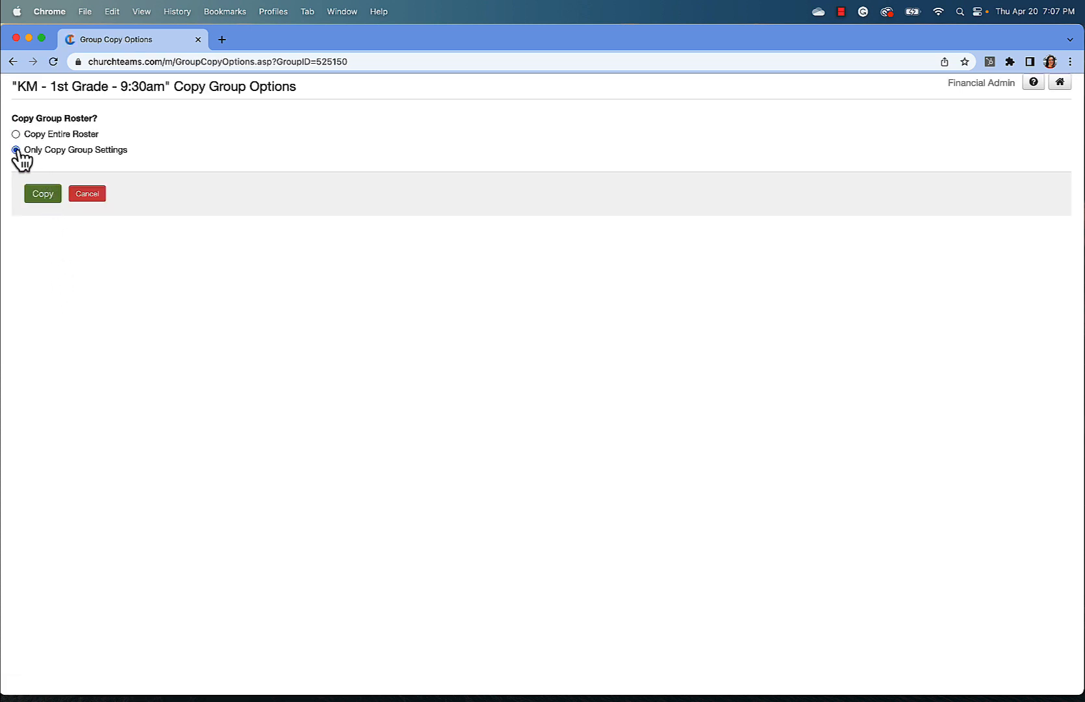
click(43, 194)
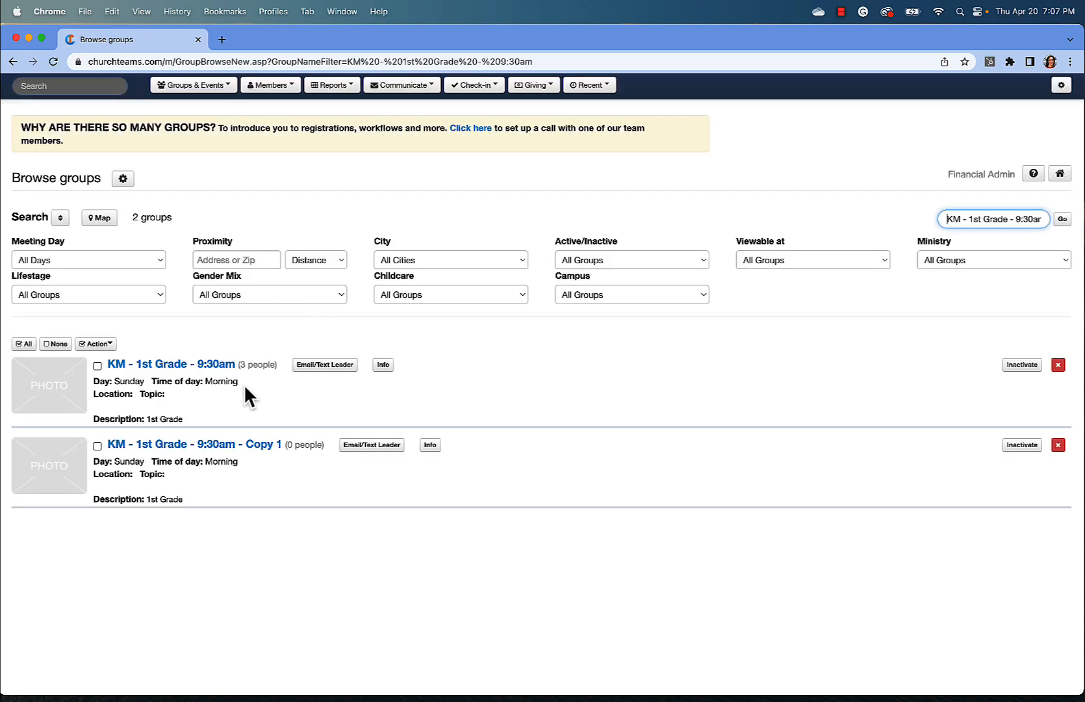
Open the group information of "KM - 1st Grade - 9:30am - Copy 1", select the name text after "KM -", and save the group
click(227, 447)
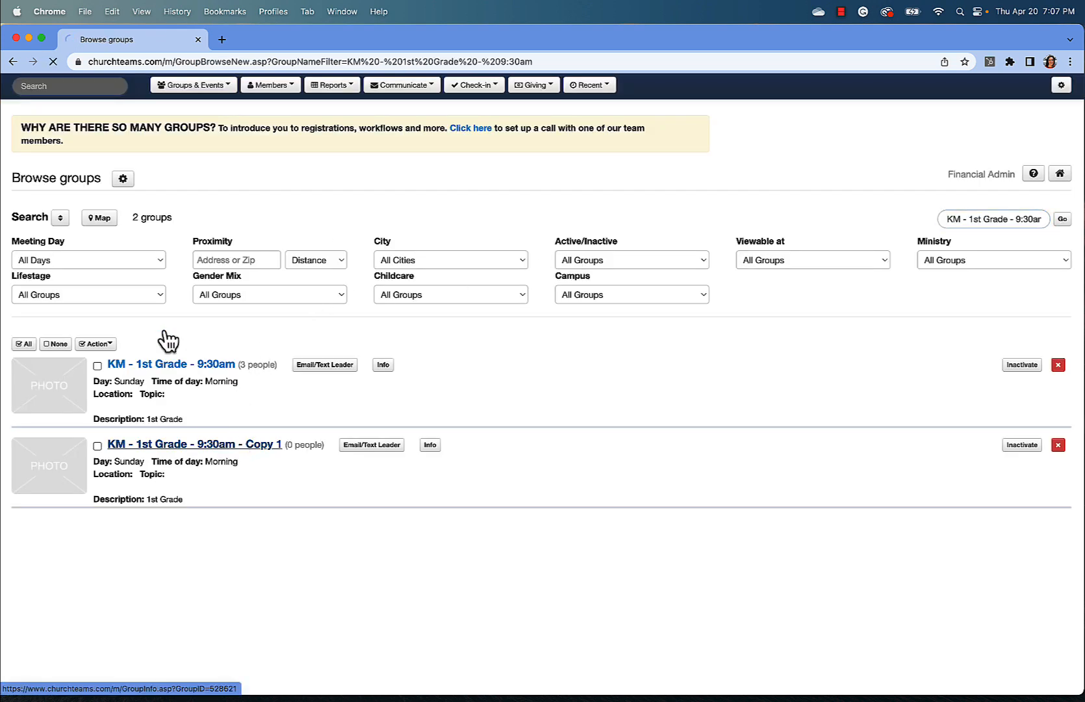
click(72, 159)
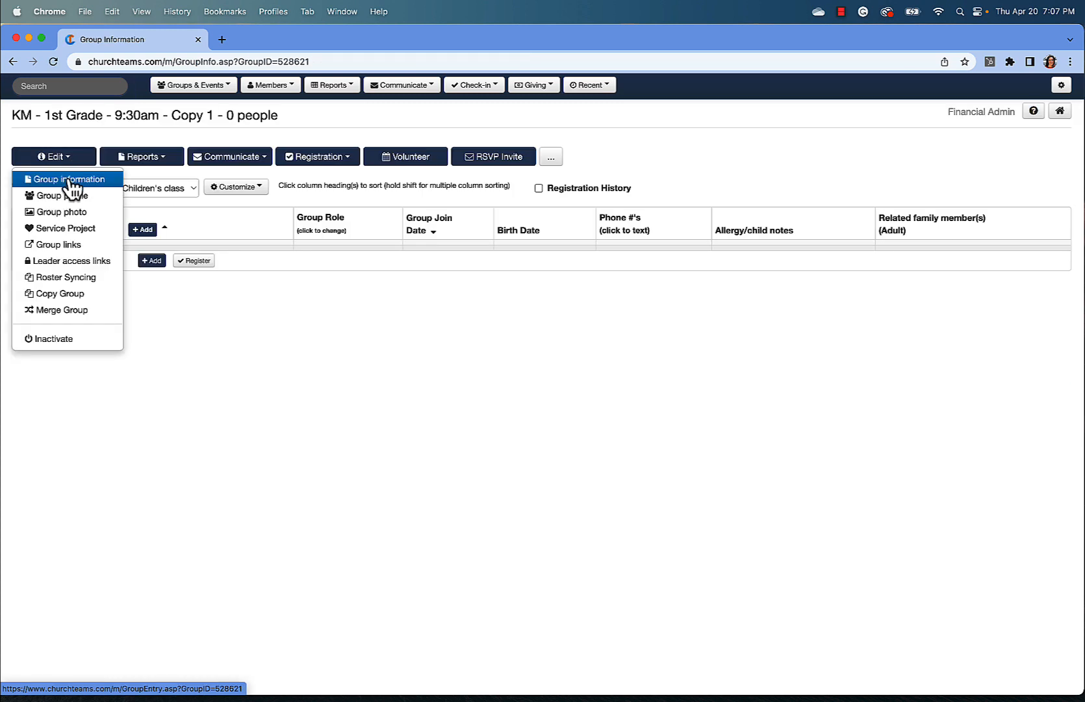
click(68, 179)
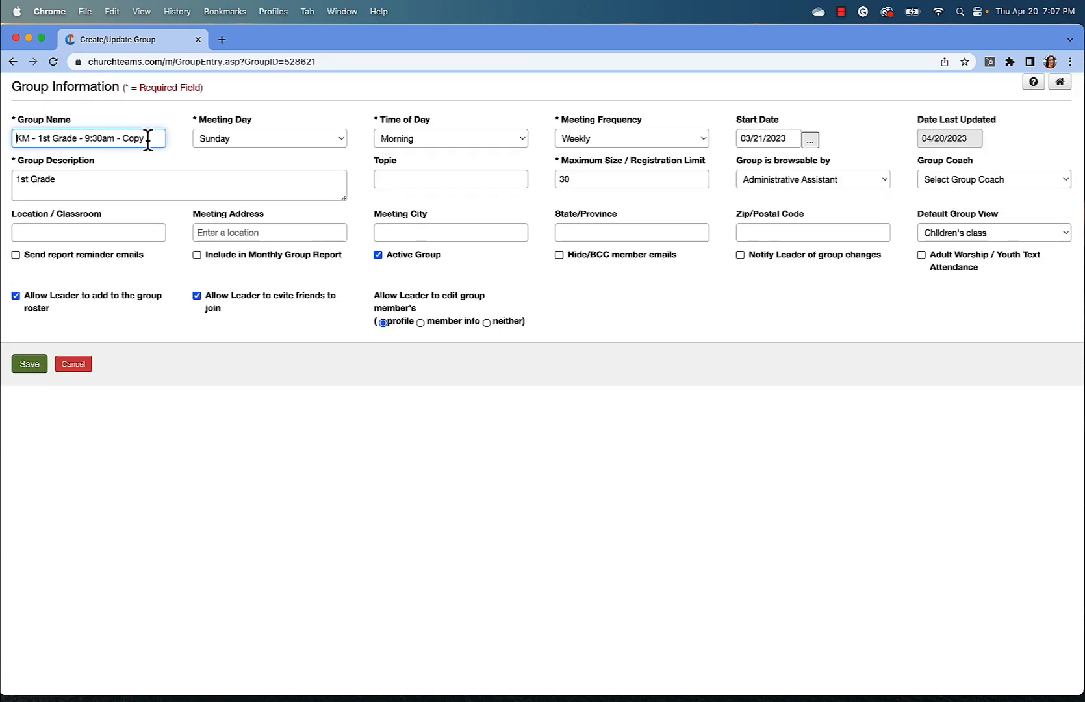
drag(161, 138, 40, 138)
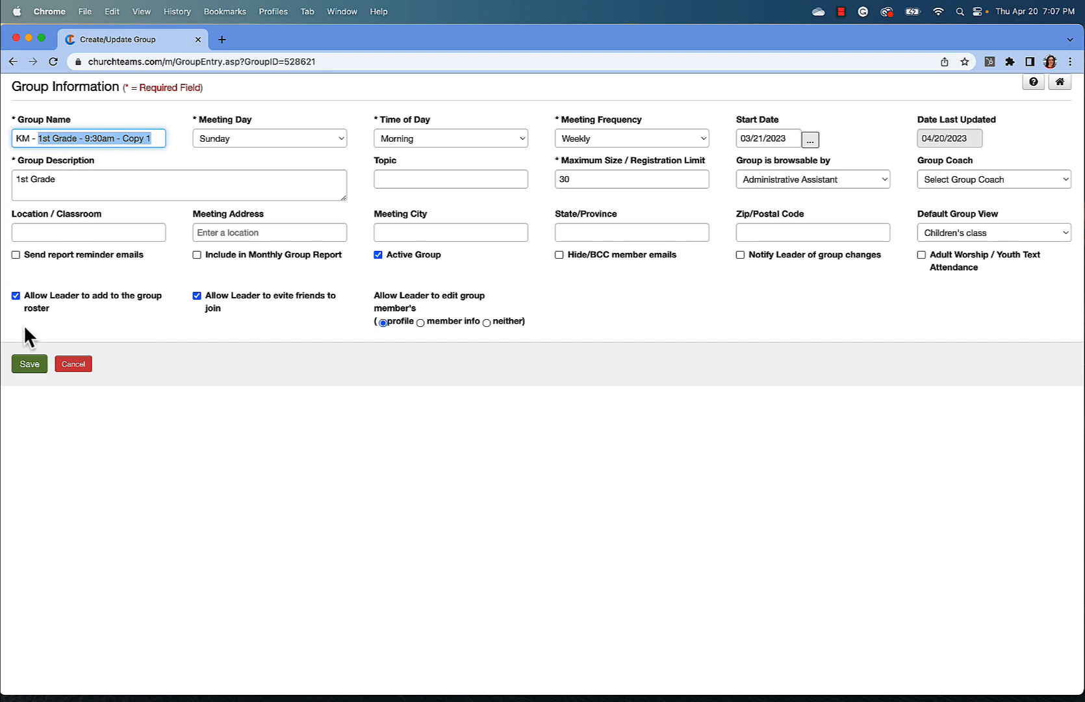
click(27, 366)
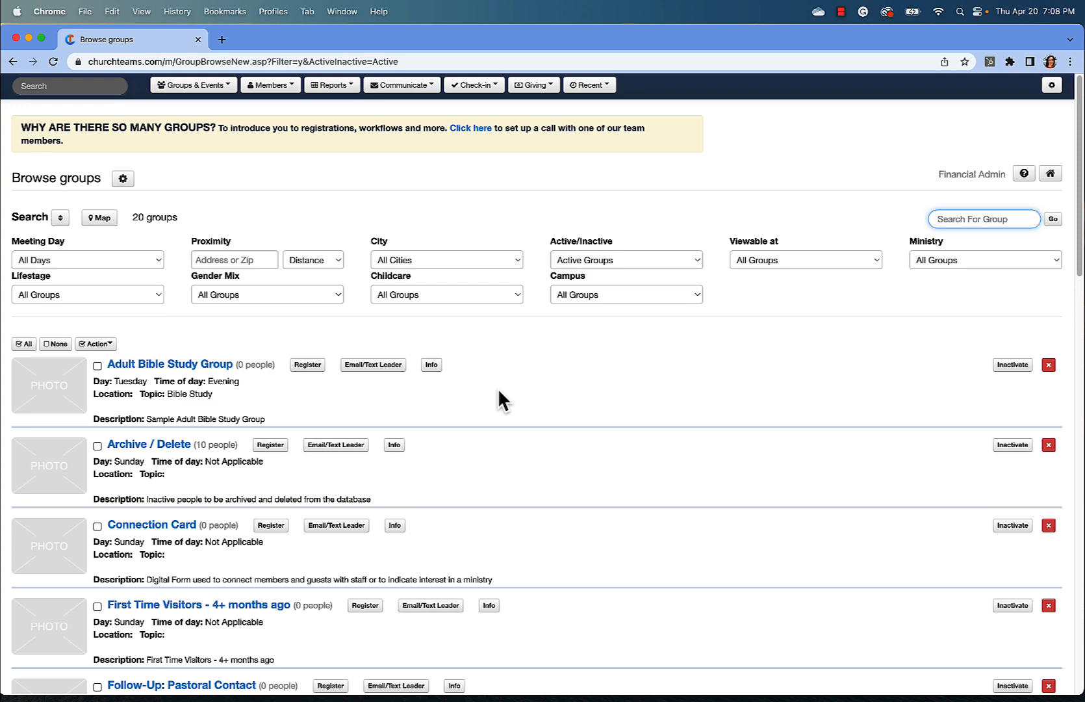
Open the registration settings of the "Guest Information Form - Children" group
scroll(512, 412, down, 5)
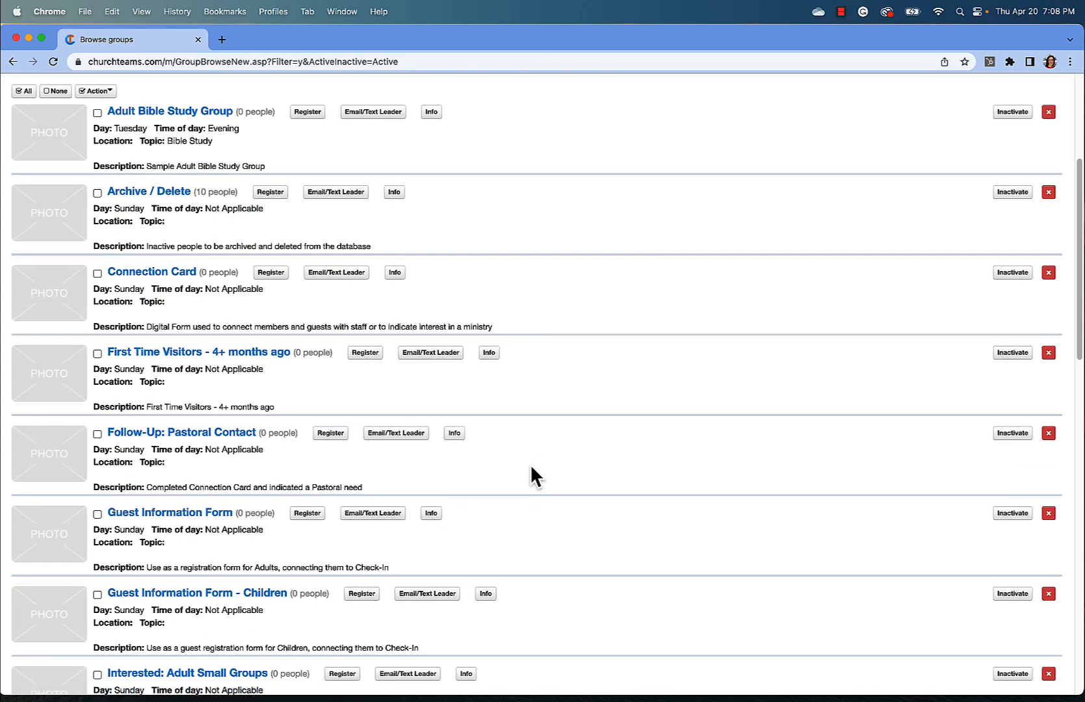
scroll(531, 467, down, 2)
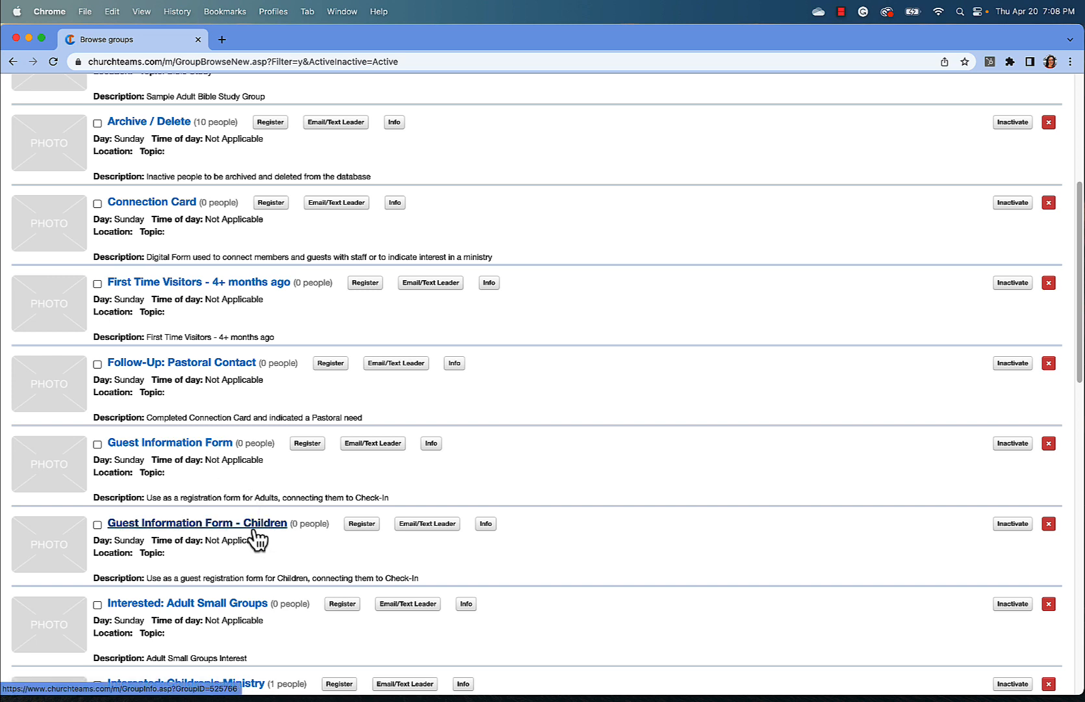
scroll(254, 497, up, 1)
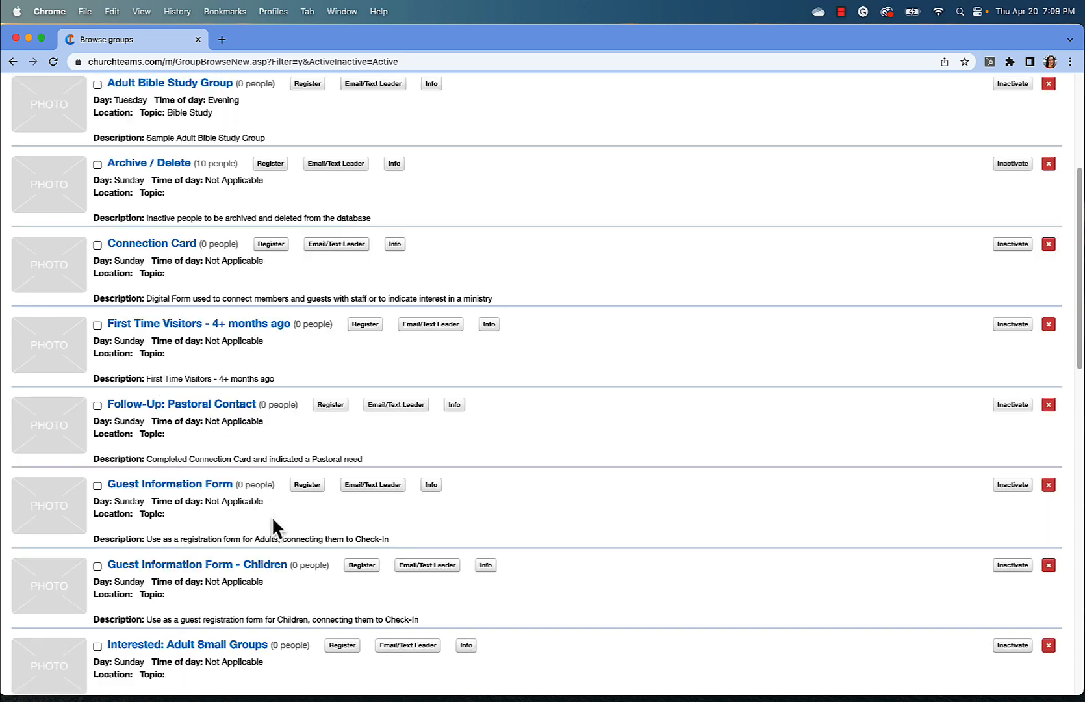
click(191, 570)
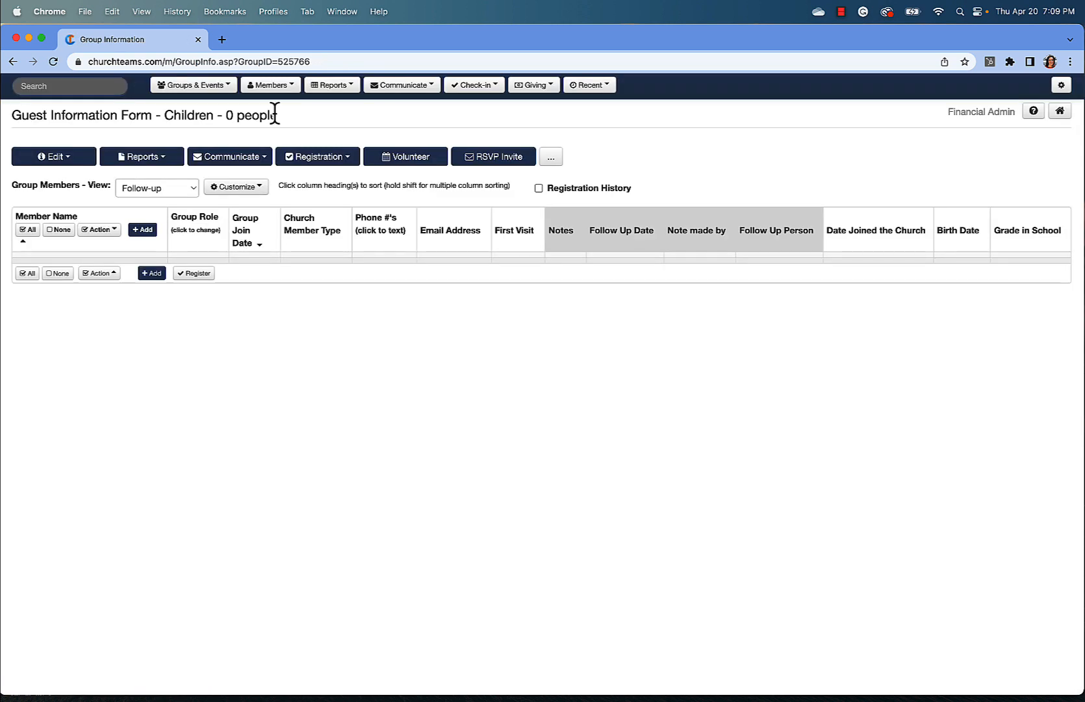
click(328, 167)
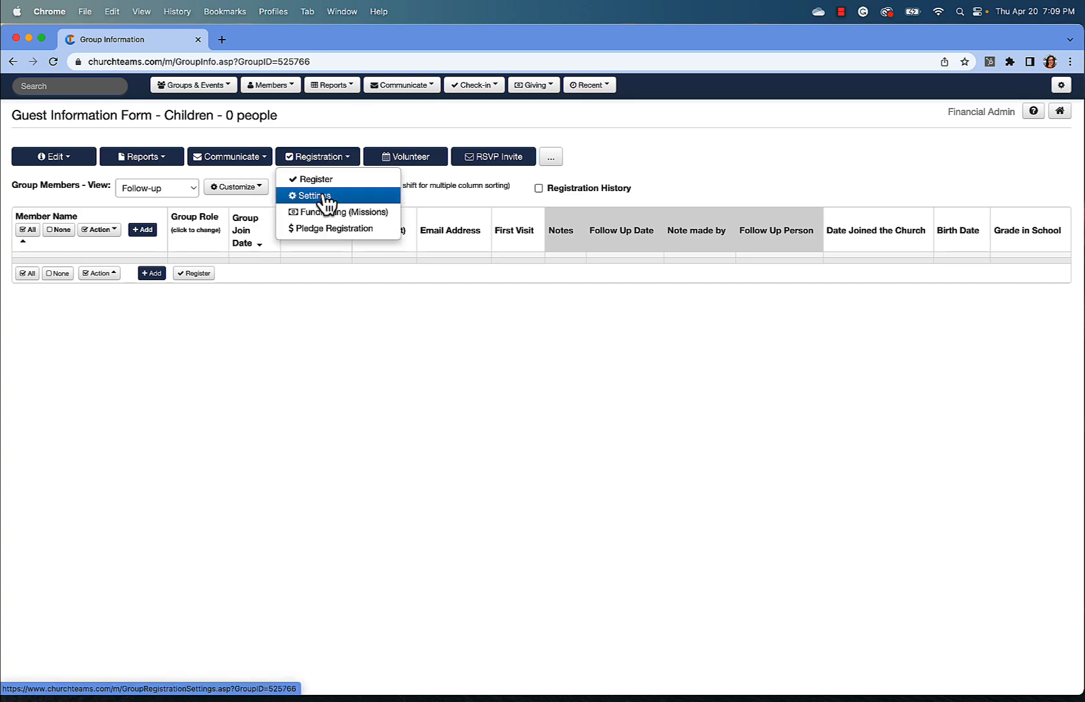
click(323, 196)
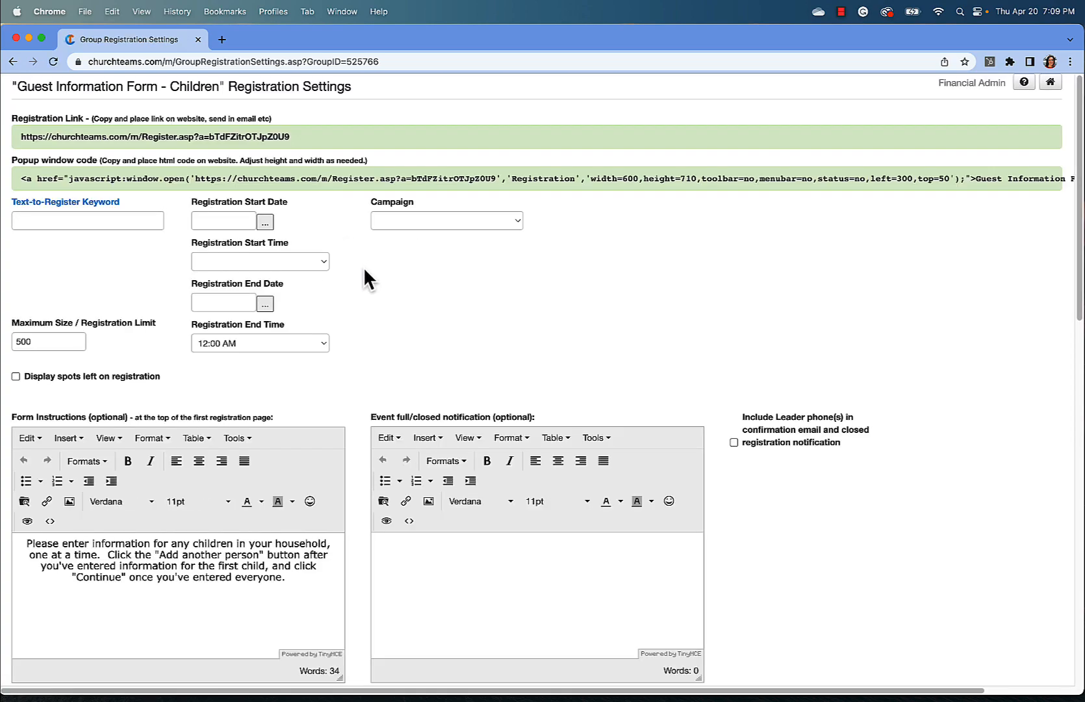
Review the form instructions and notification settings, and browse the list of available registration attributes
scroll(362, 266, down, 5)
scroll(364, 269, down, 3)
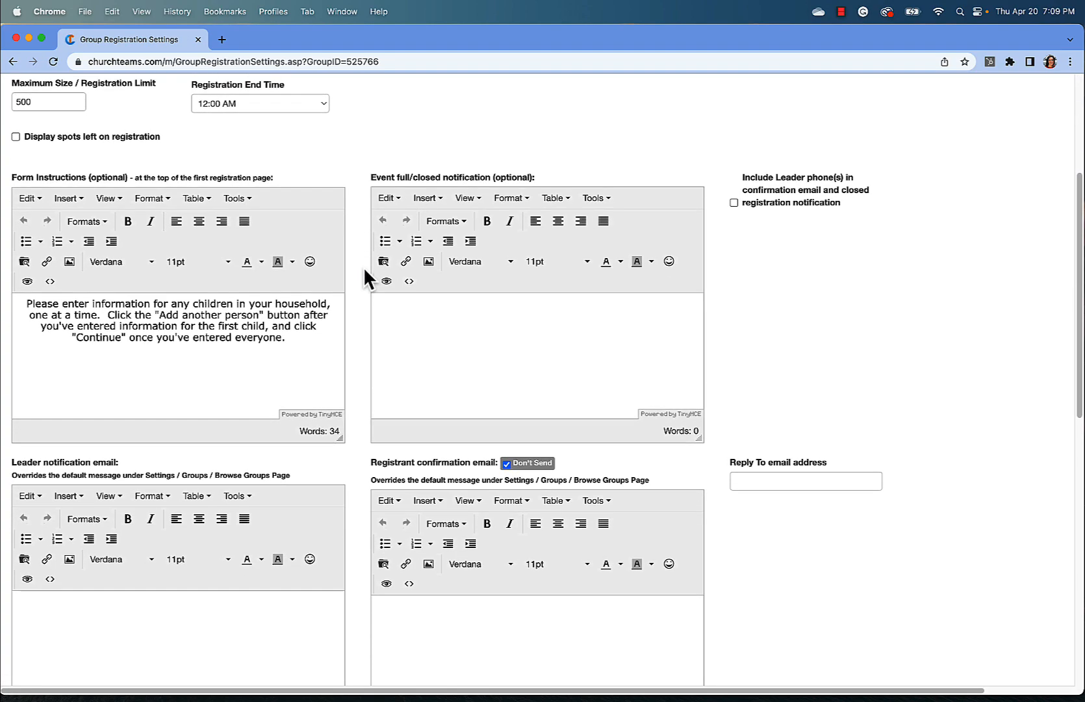
scroll(363, 266, down, 1)
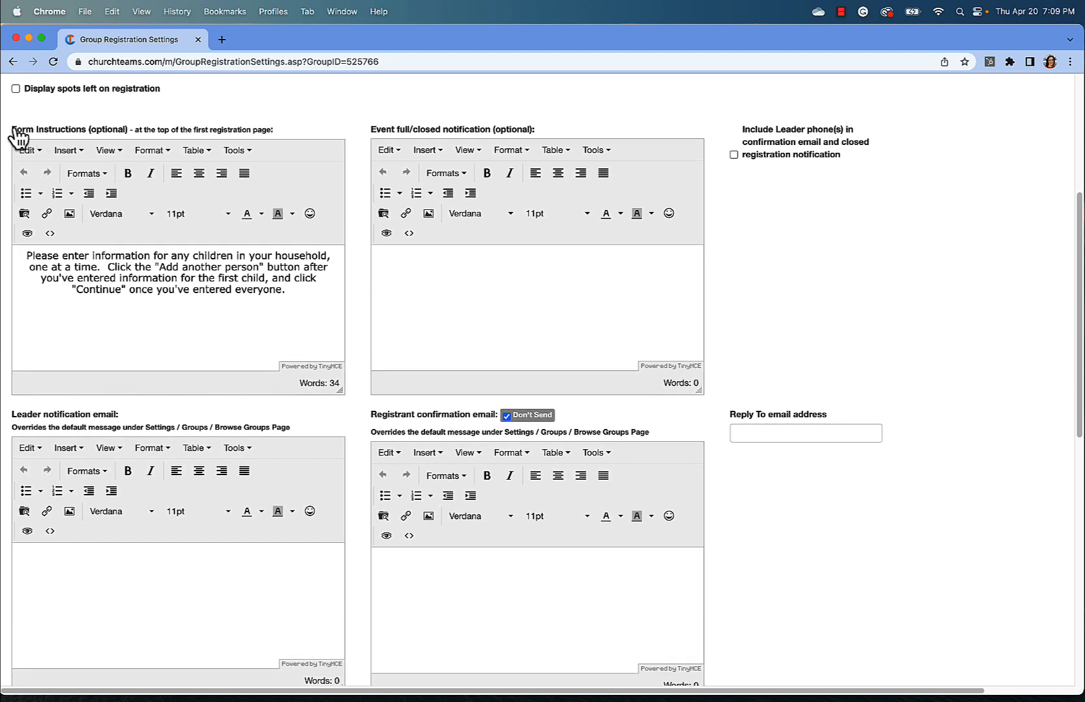
drag(12, 130, 84, 143)
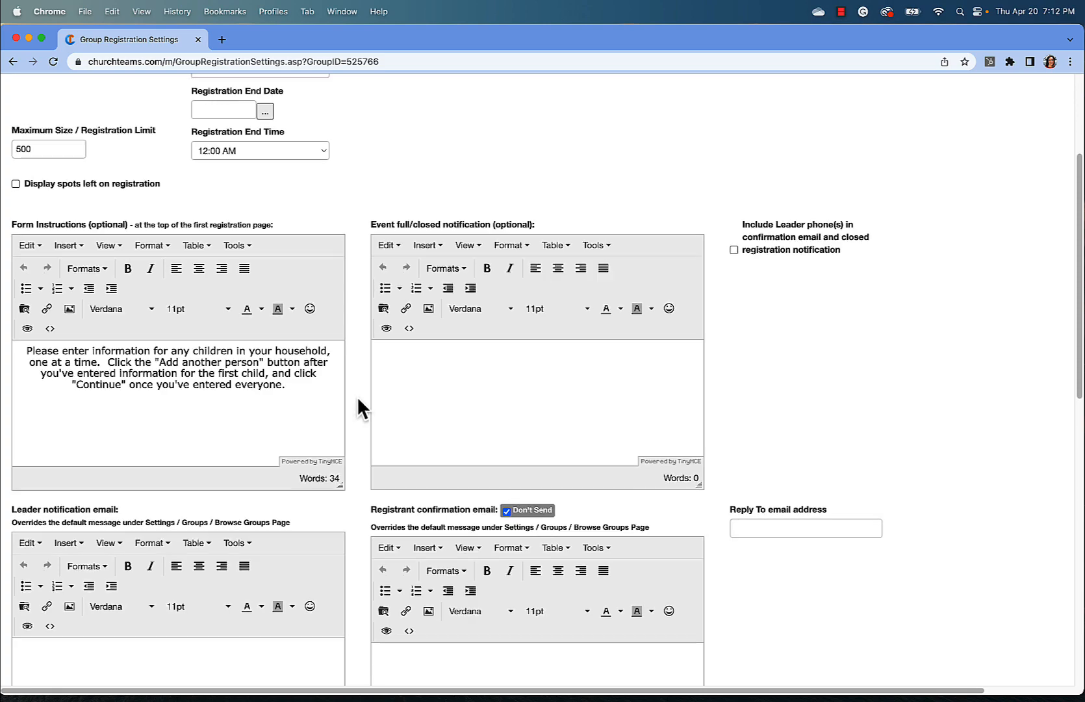
scroll(357, 398, down, 5)
scroll(358, 399, down, 5)
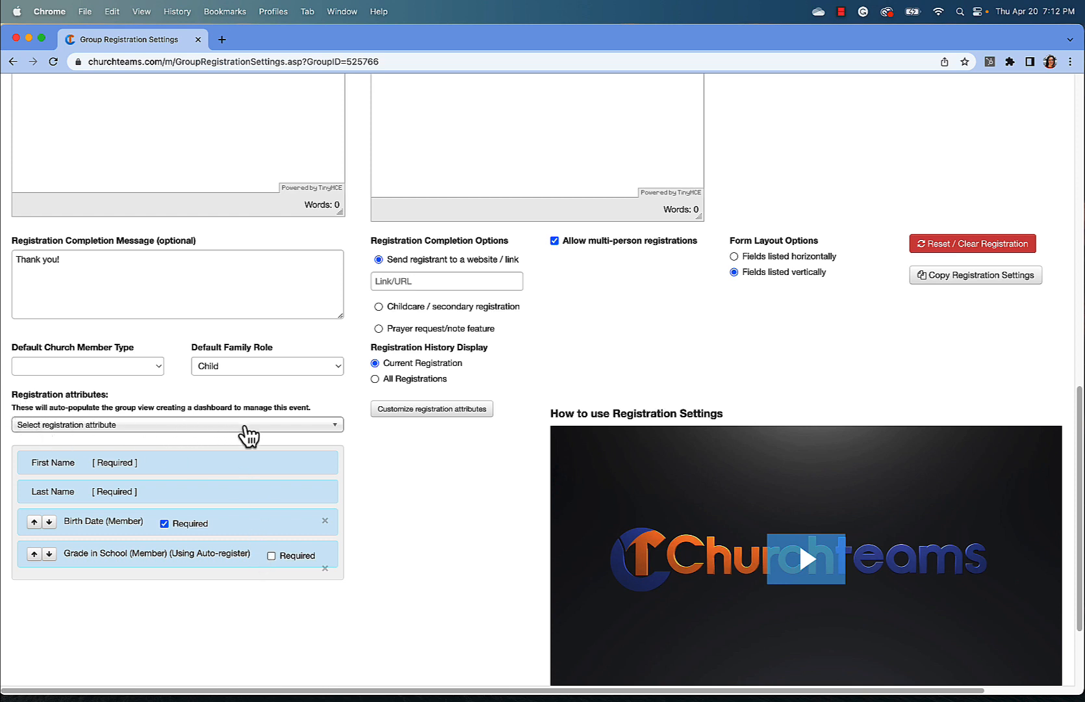
click(244, 427)
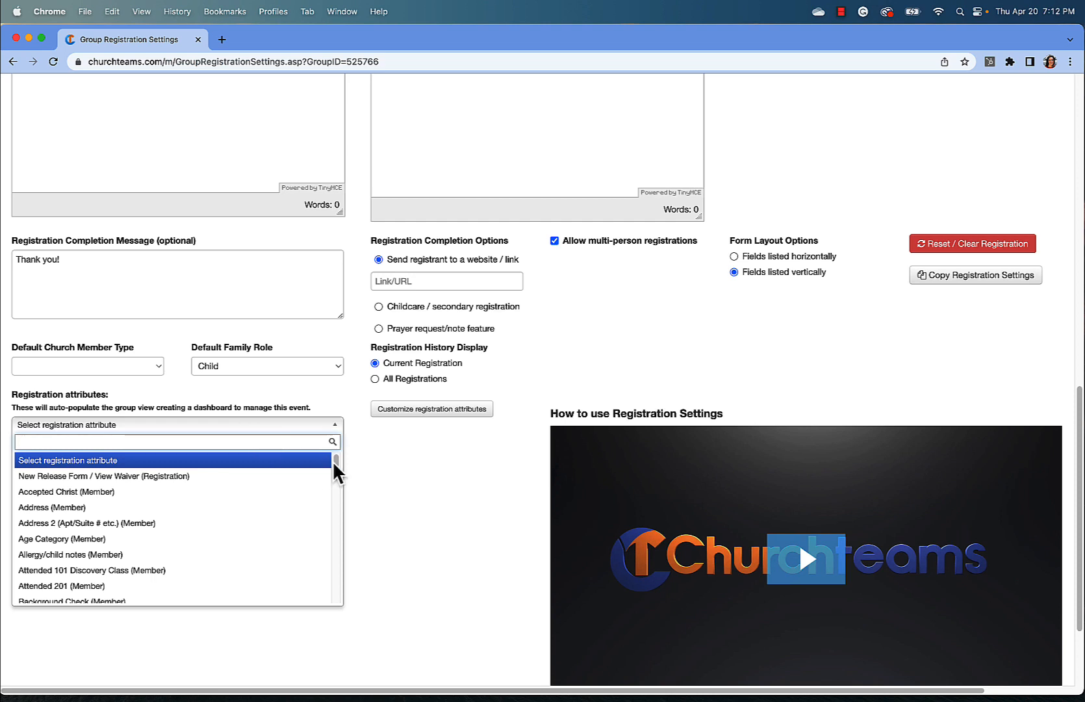
drag(338, 471, 338, 442)
click(336, 429)
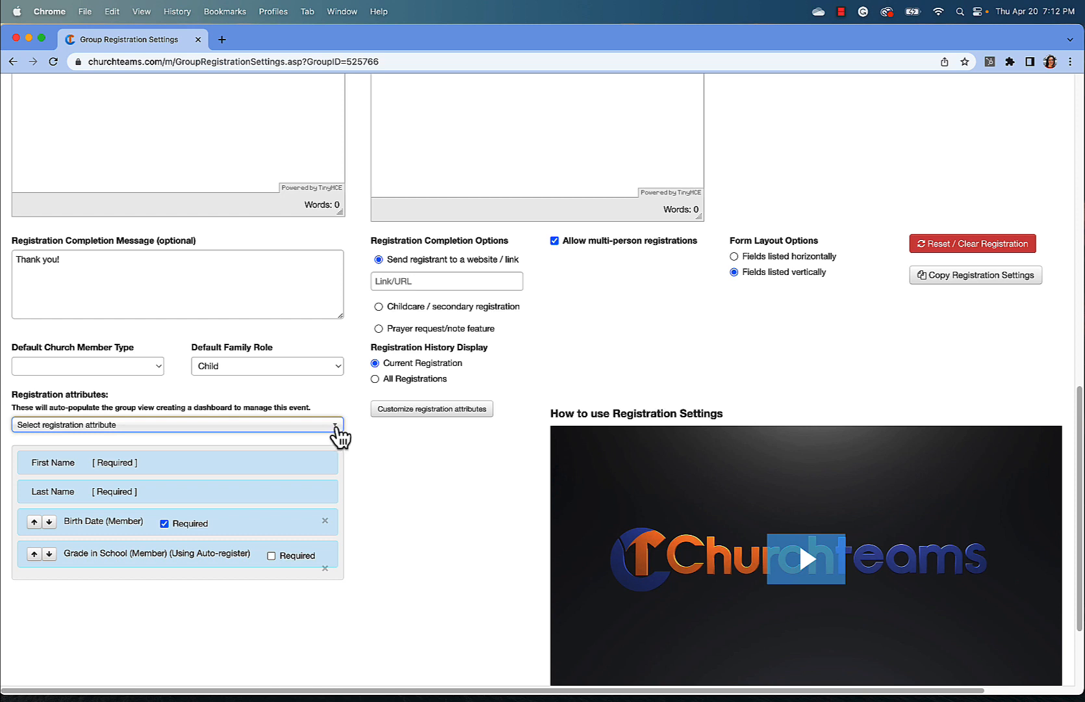
click(337, 428)
click(336, 427)
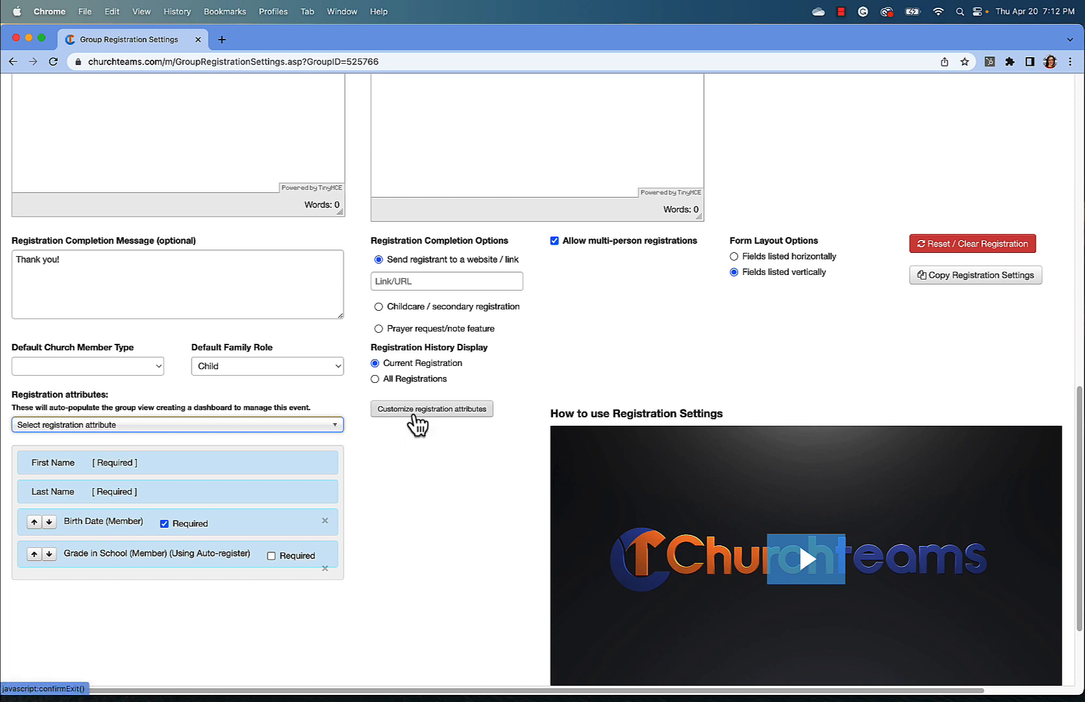
Open the registration attribute customization, start a new attribute of type Date field, and save it
scroll(344, 546, down, 4)
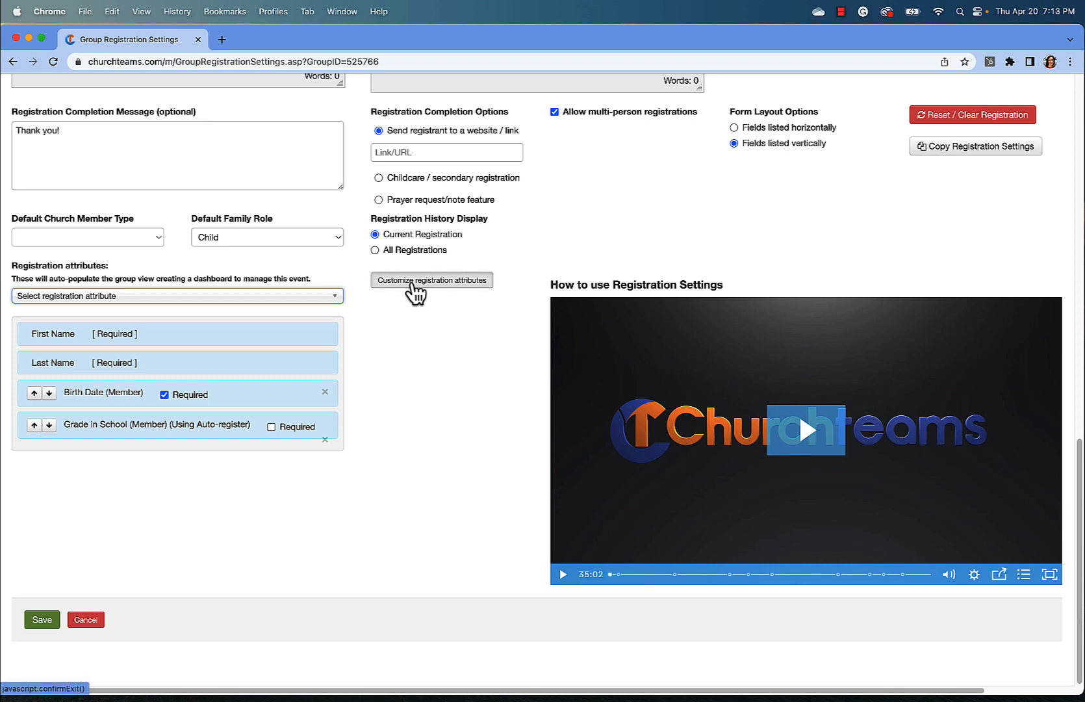
click(417, 292)
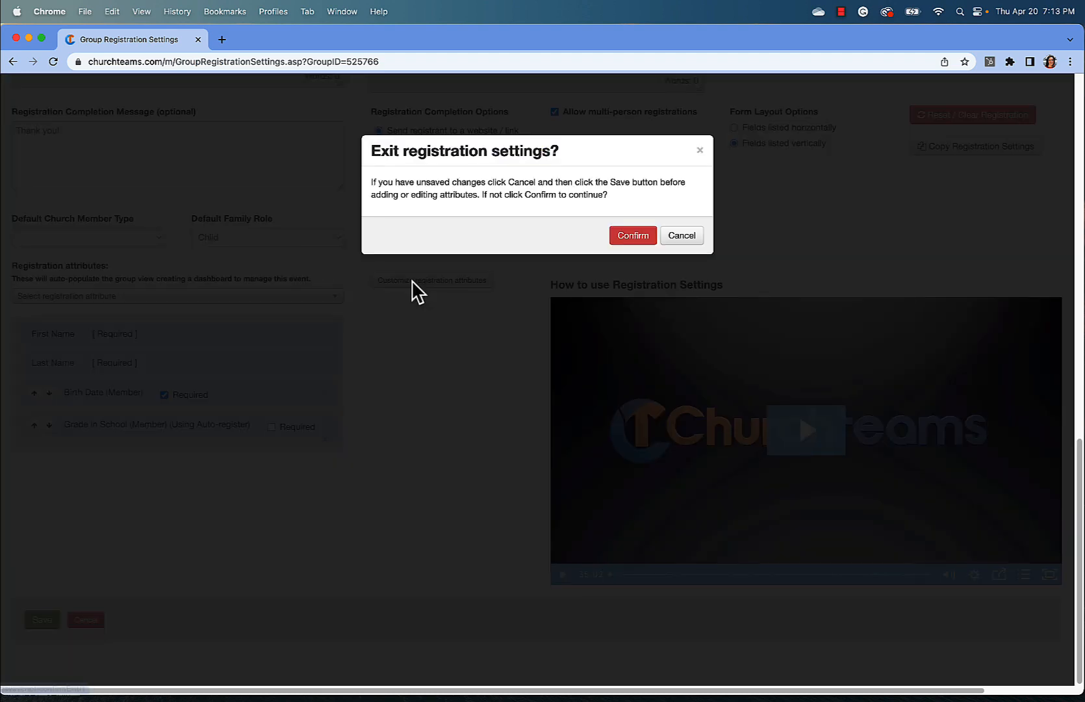
click(636, 242)
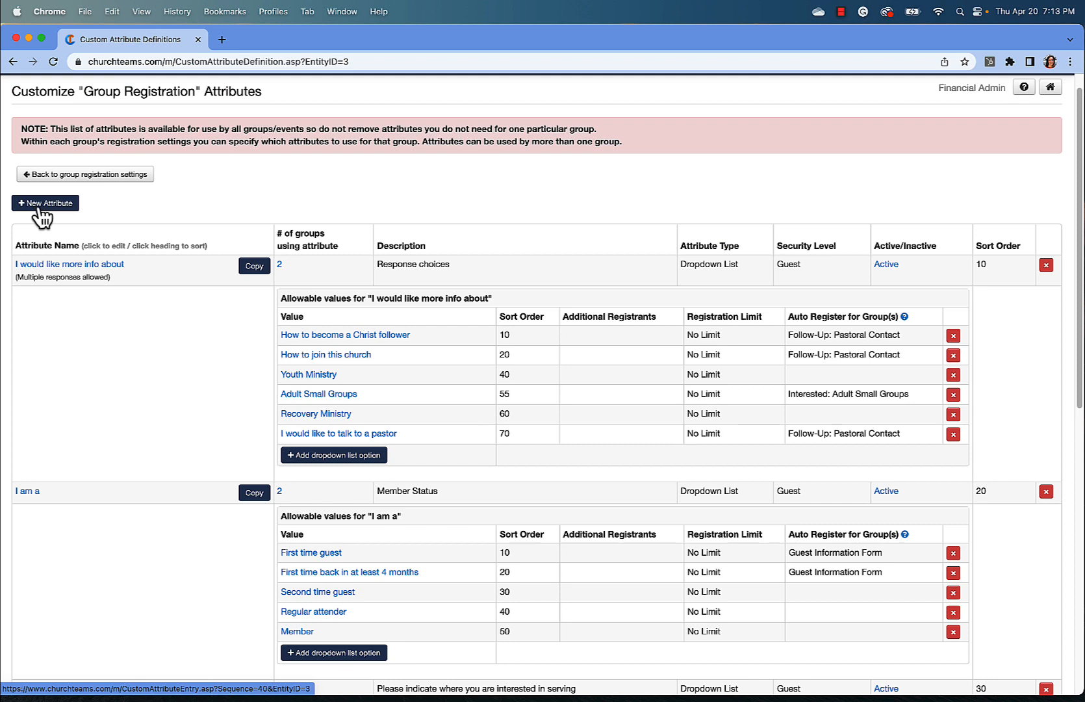
click(43, 203)
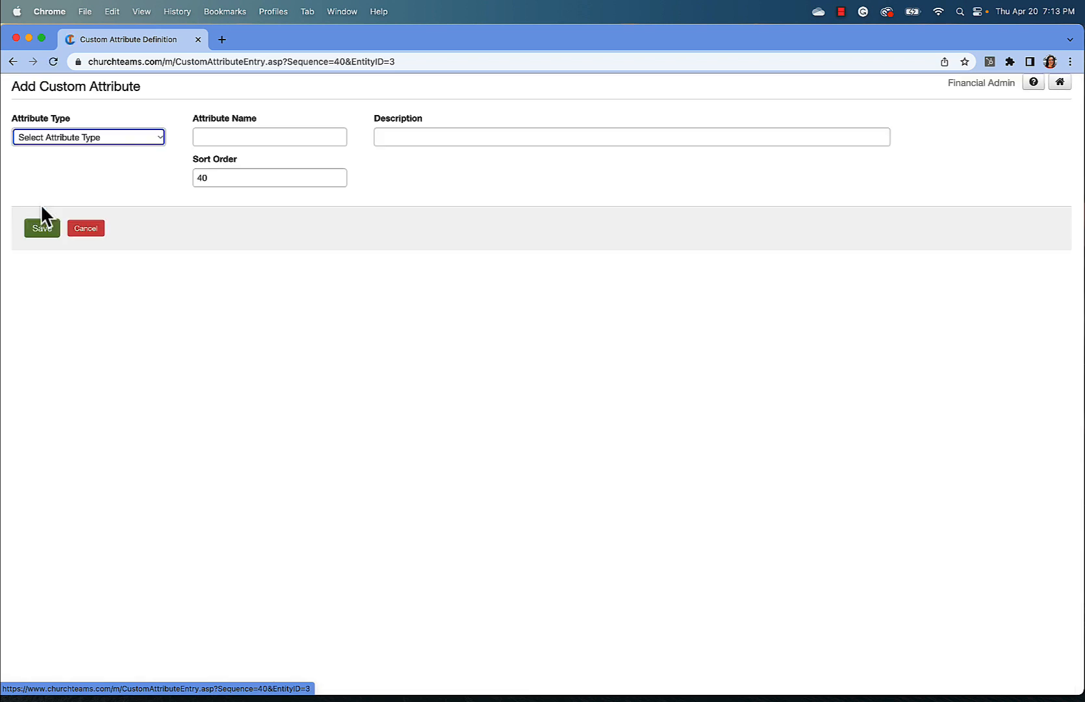
click(88, 137)
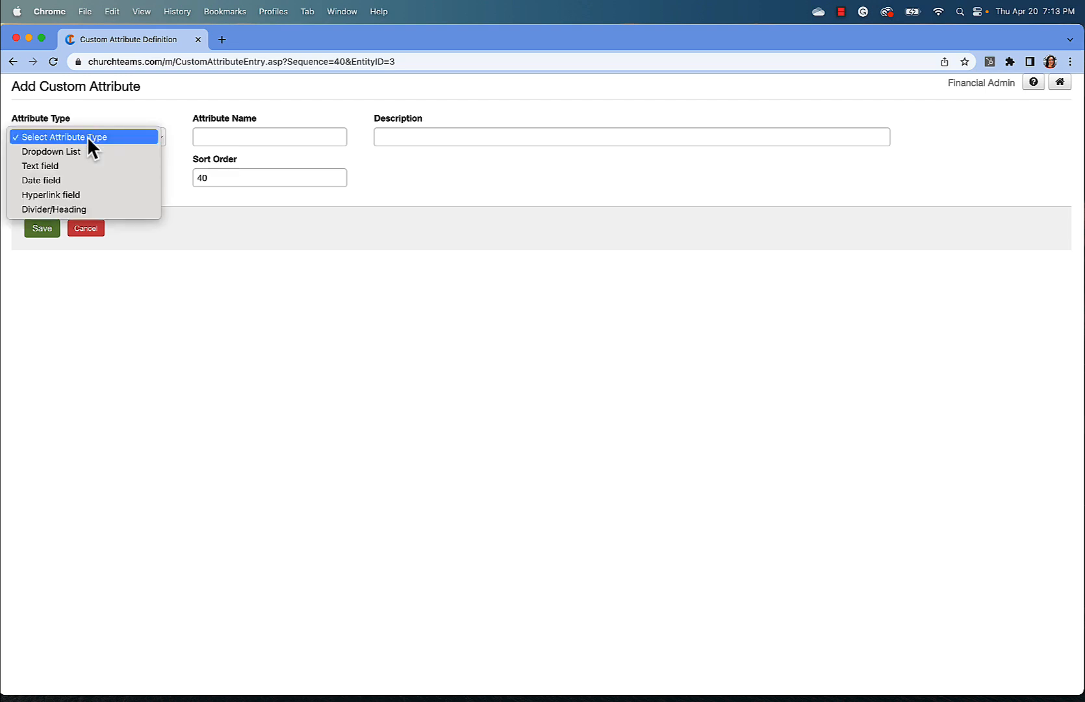
click(80, 178)
click(260, 136)
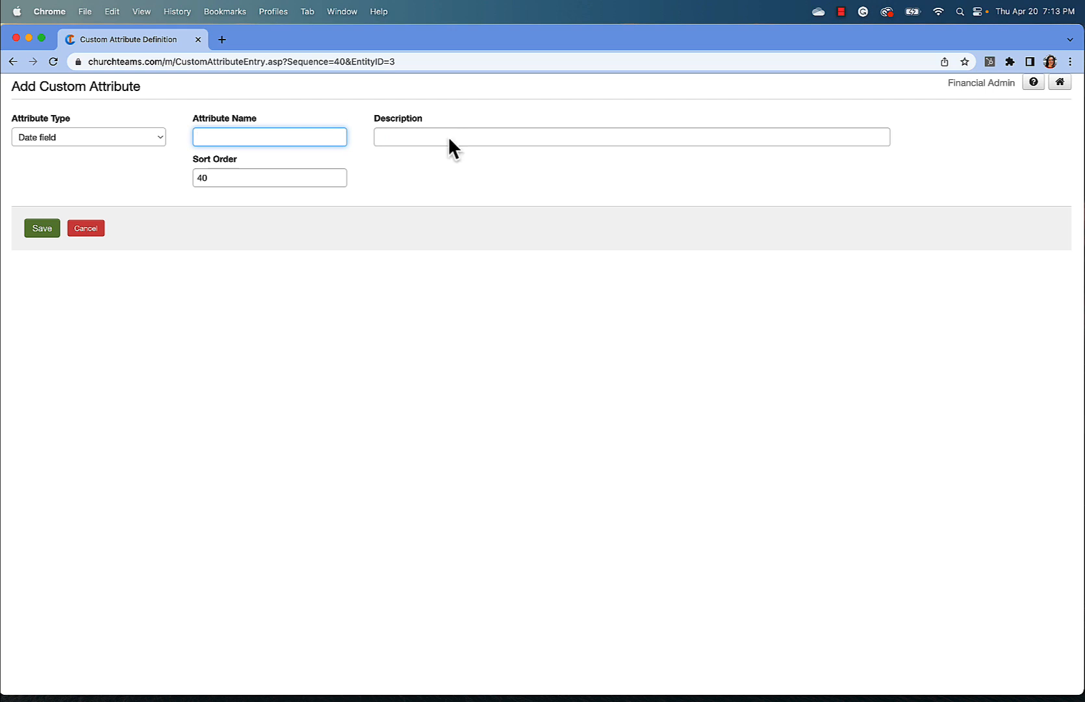
click(43, 229)
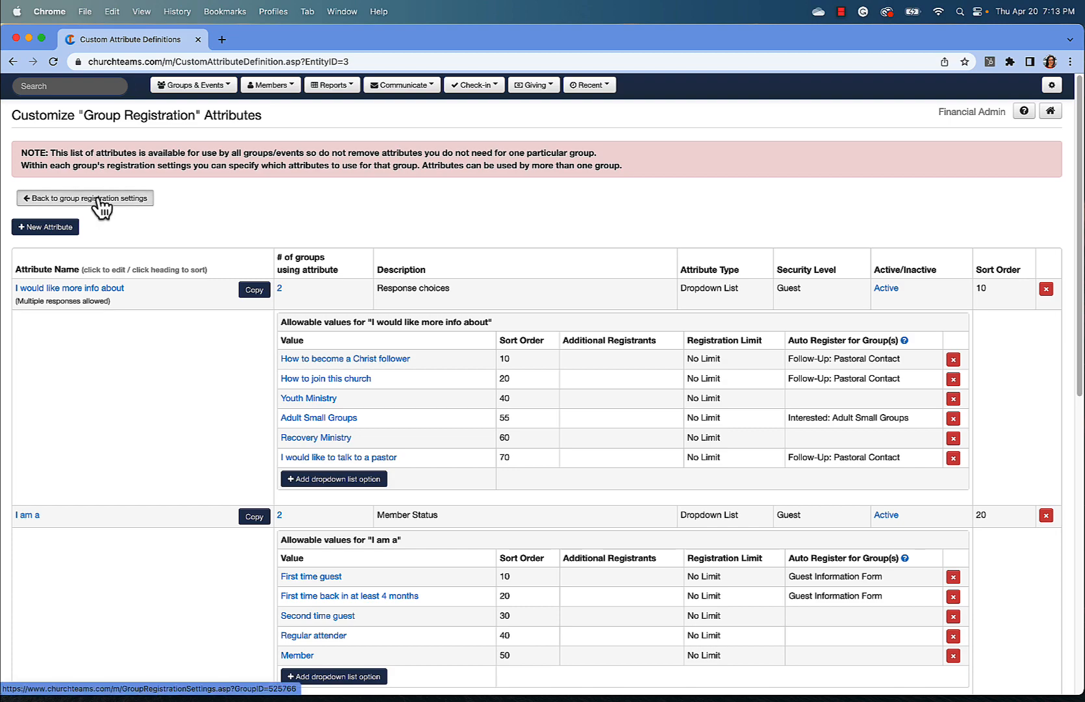
Return to the children's form registration settings, review them down to the registration attributes, and exit without saving
click(101, 206)
scroll(358, 341, down, 6)
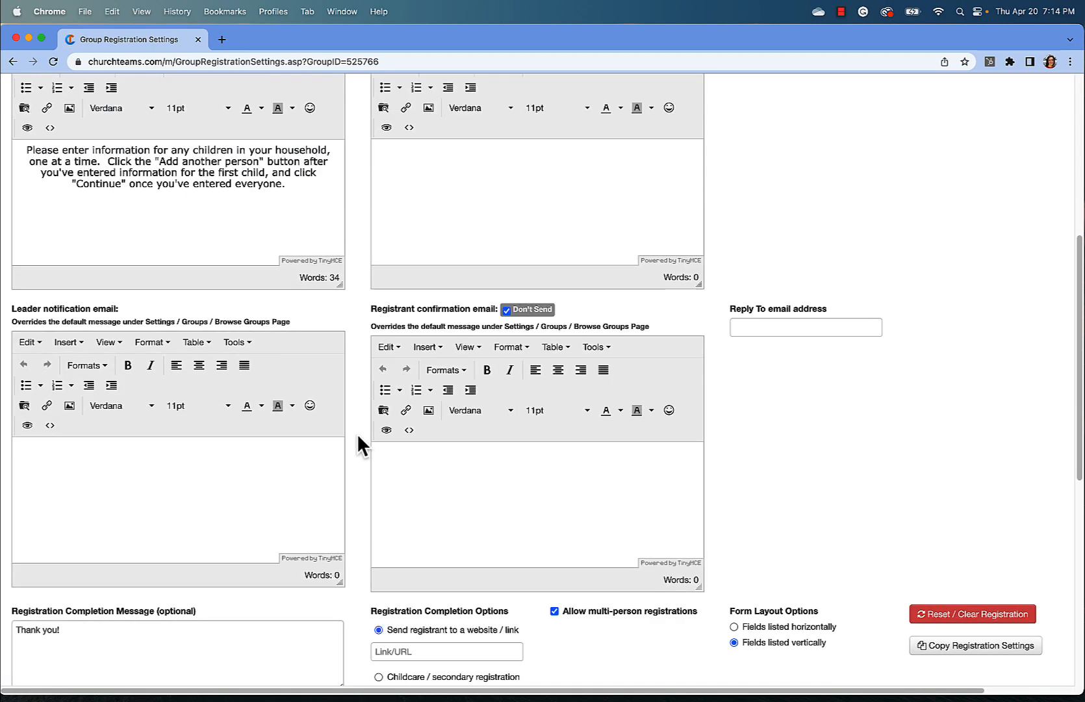
scroll(358, 455, down, 7)
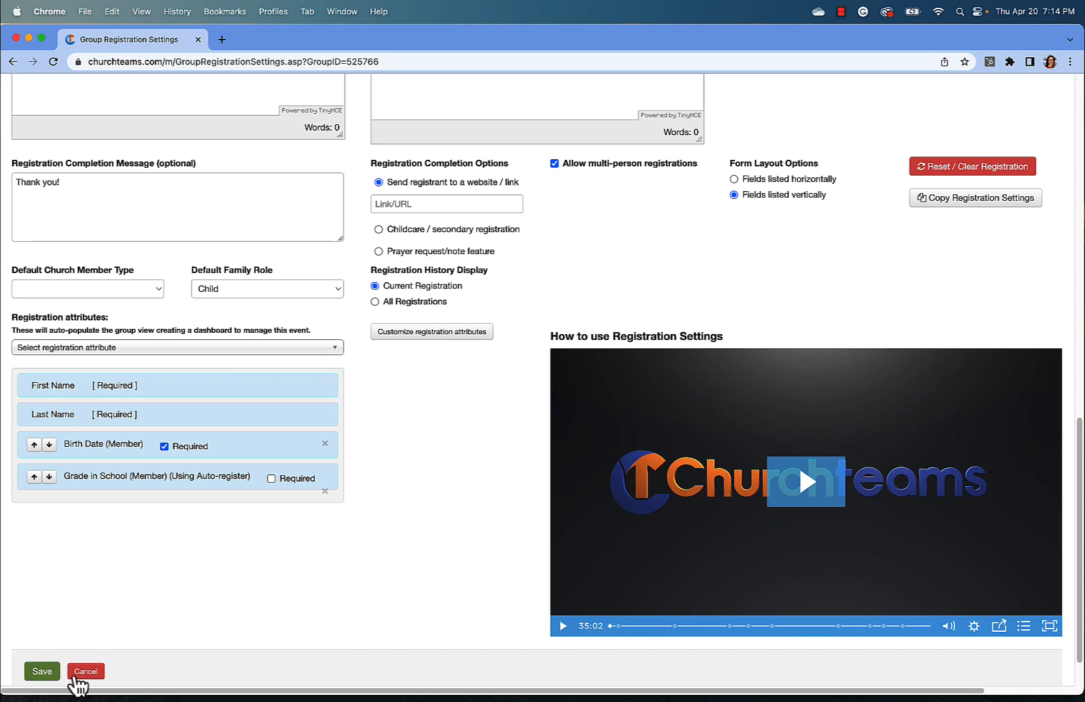
click(85, 672)
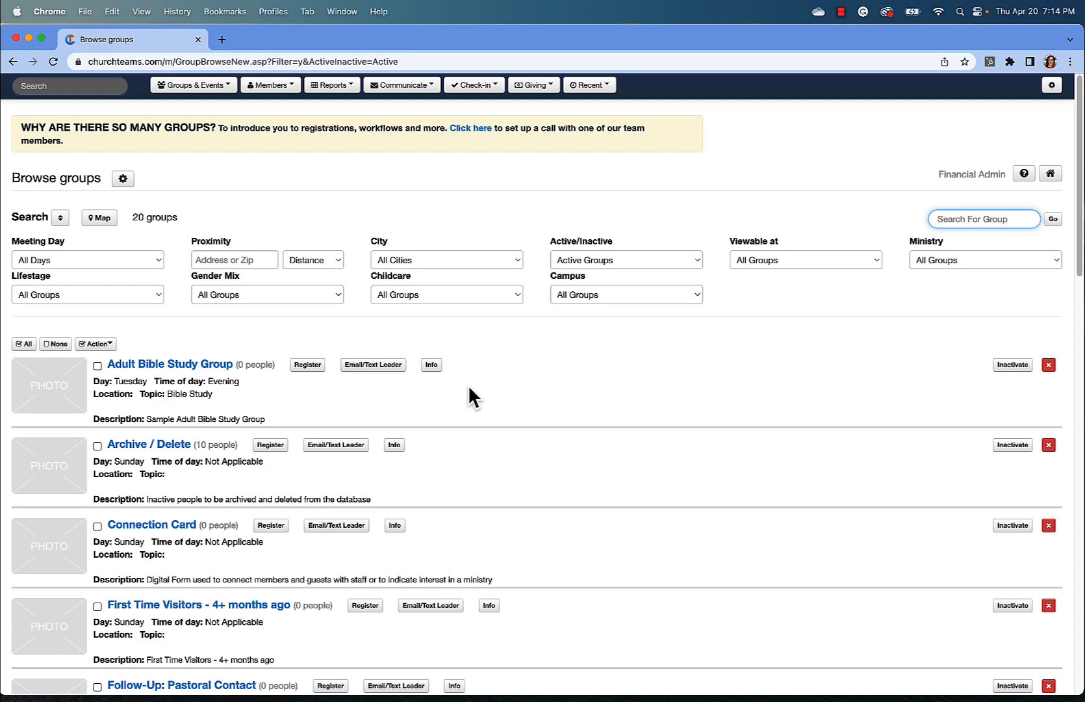
Find the "Guest Information Form" group in the group list and open its registration settings
scroll(467, 387, down, 5)
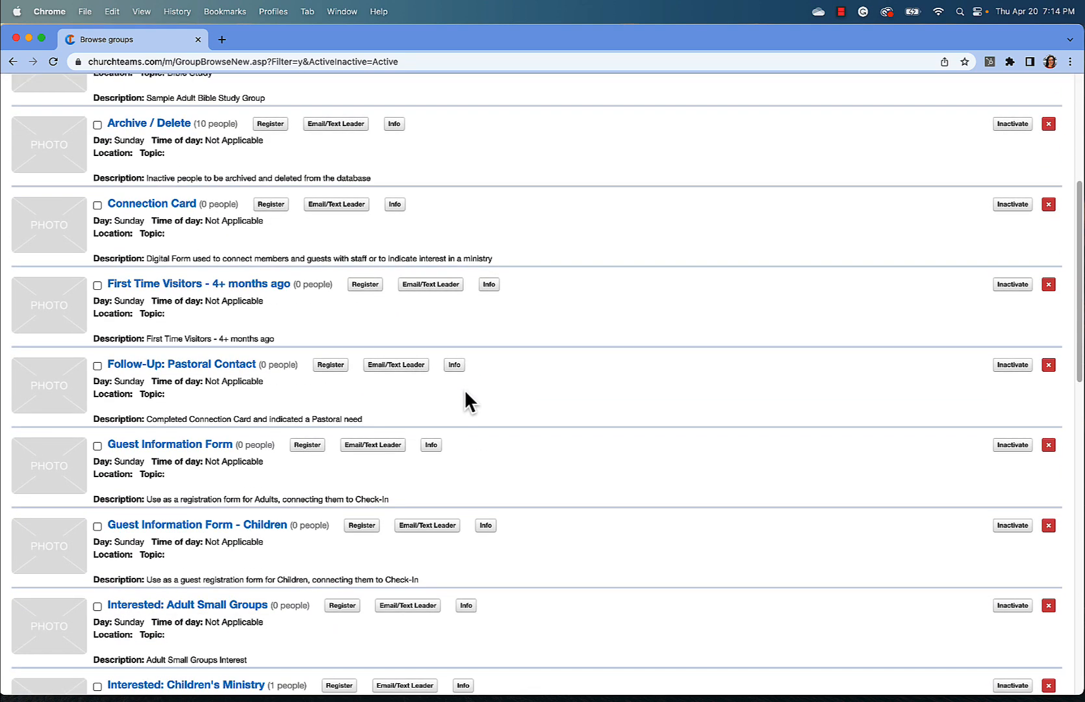
click(193, 446)
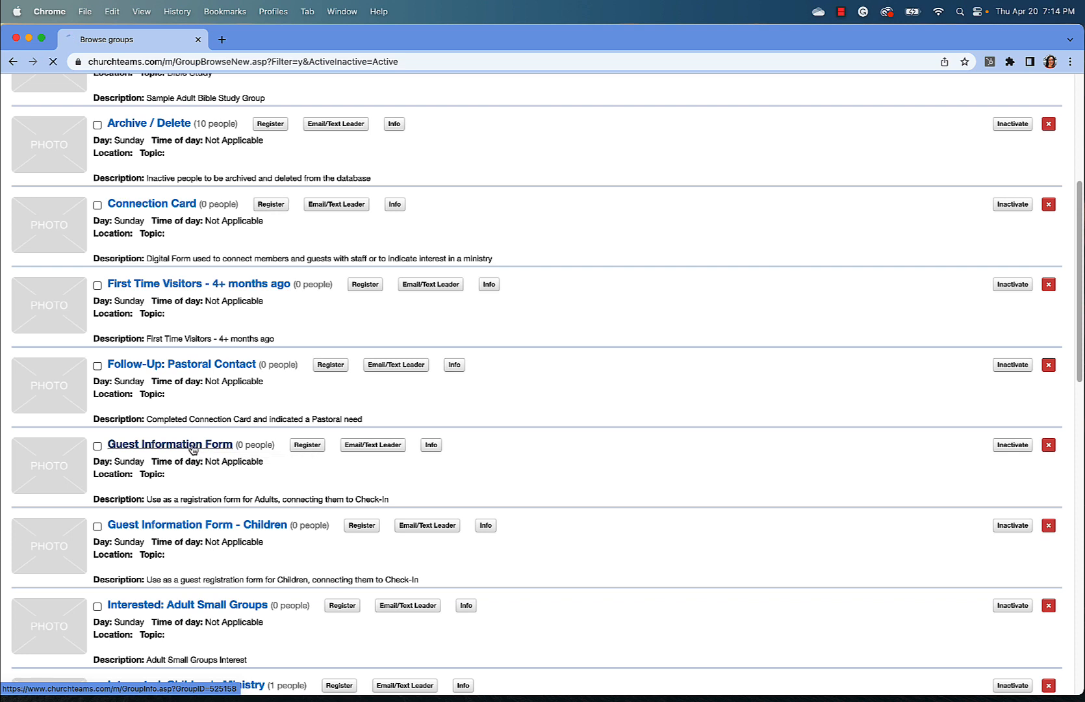
click(341, 160)
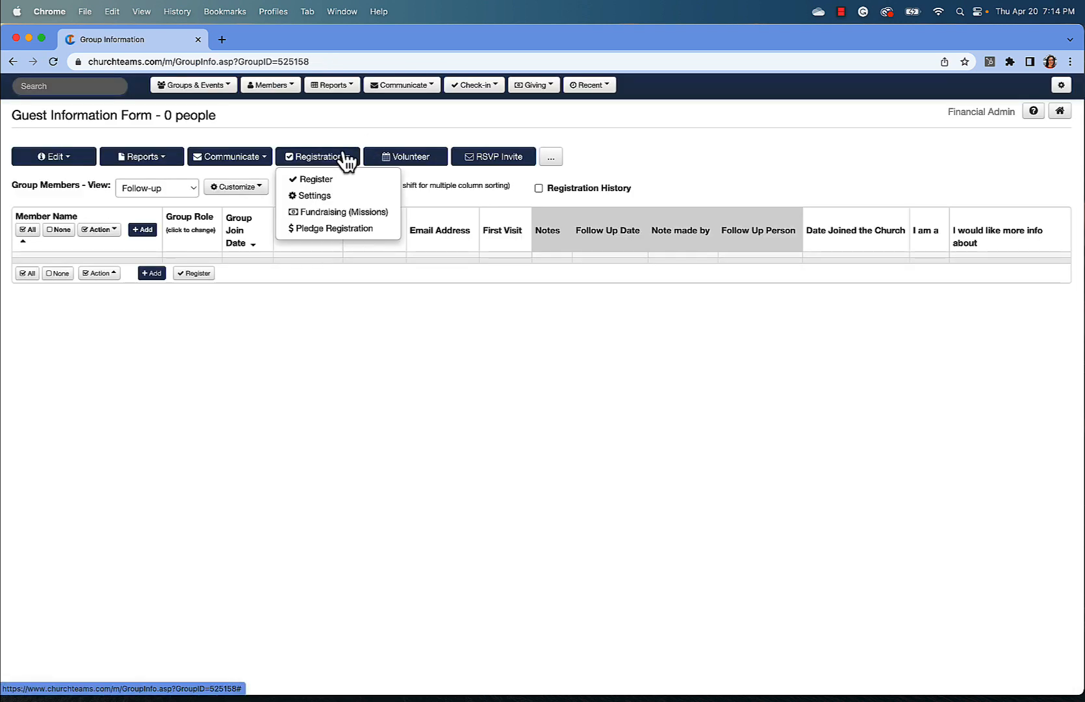
click(332, 196)
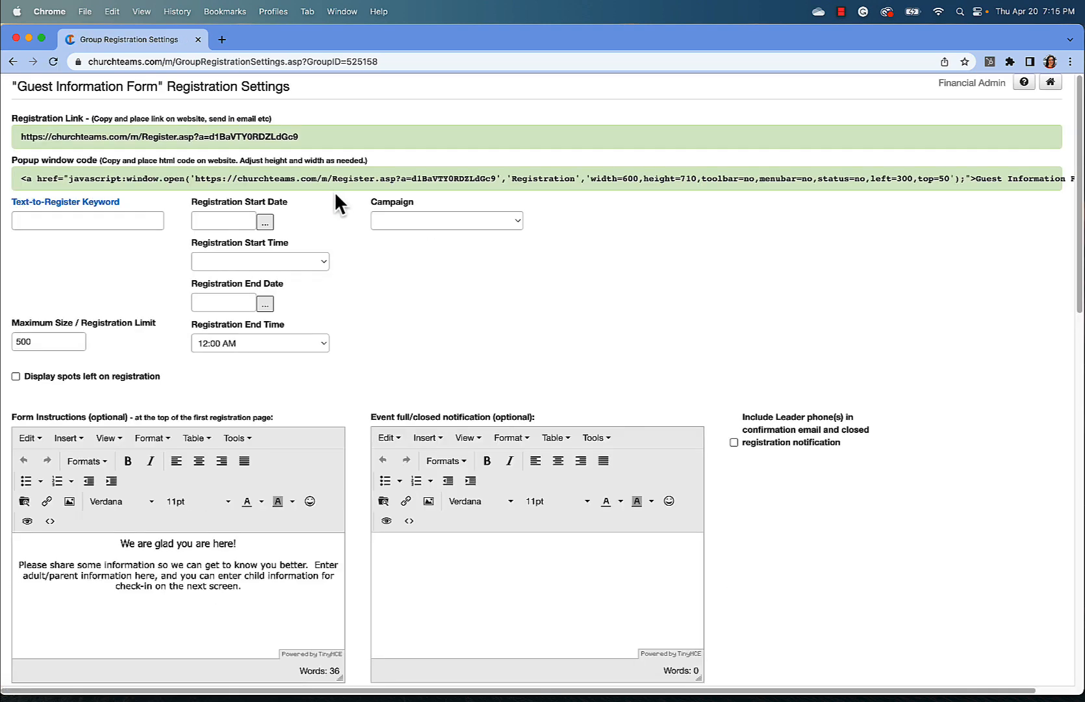
Review the adult form's instructions, notification emails, registration completion options, default family role and registration attributes
scroll(347, 293, down, 3)
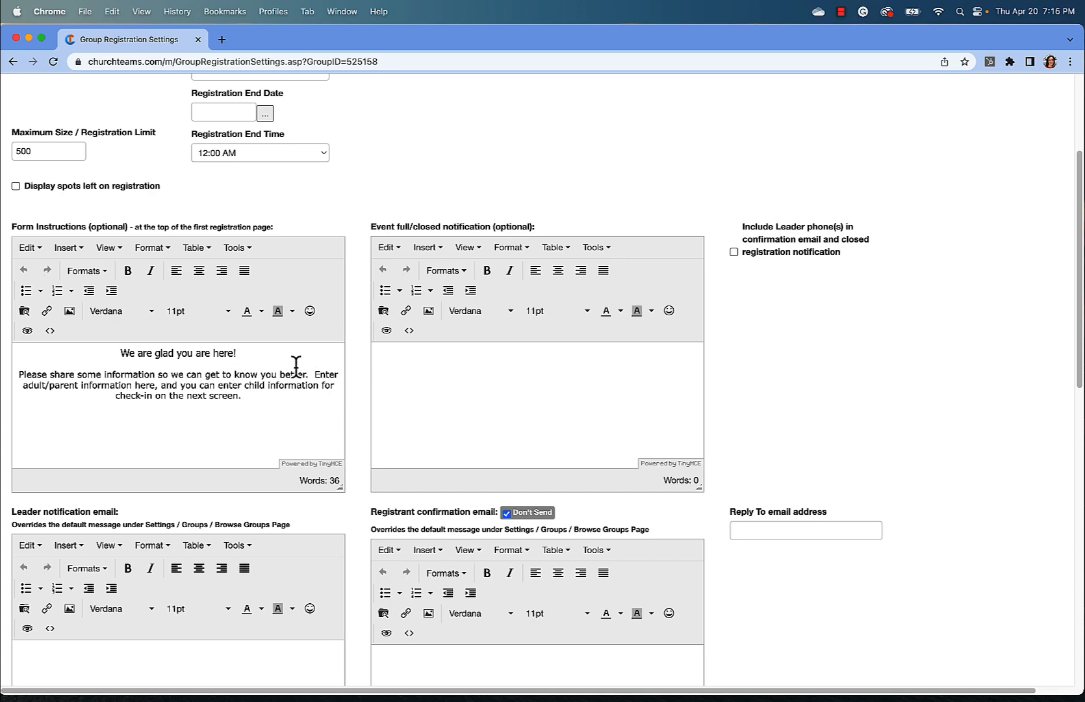
scroll(351, 355, down, 3)
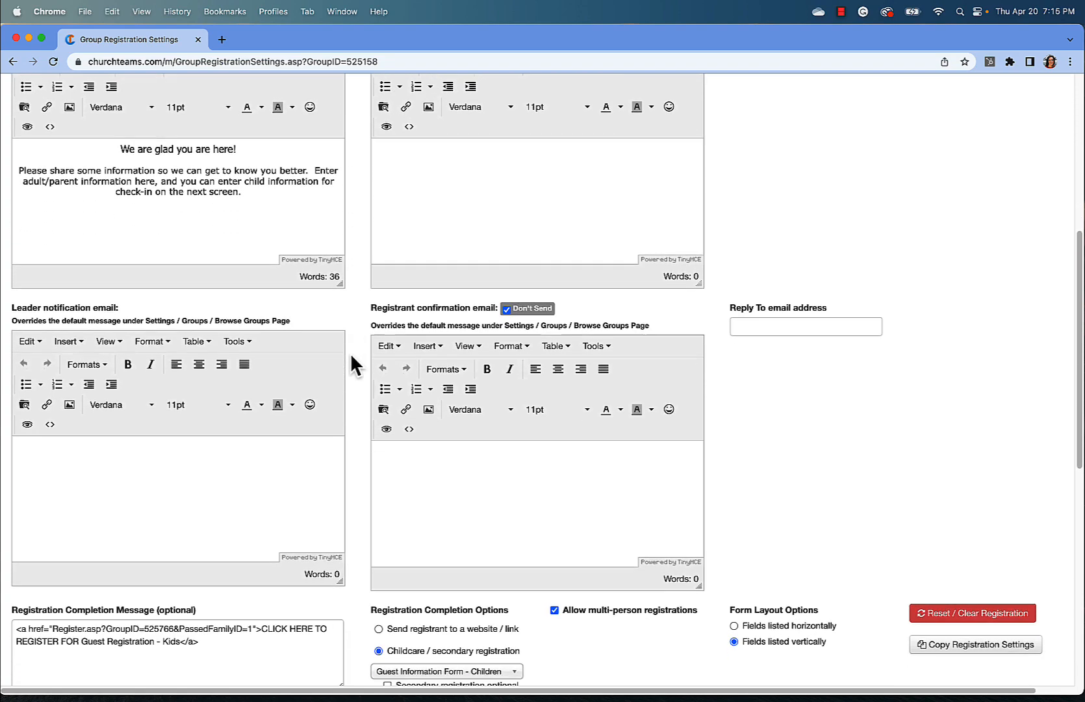
scroll(350, 352, down, 5)
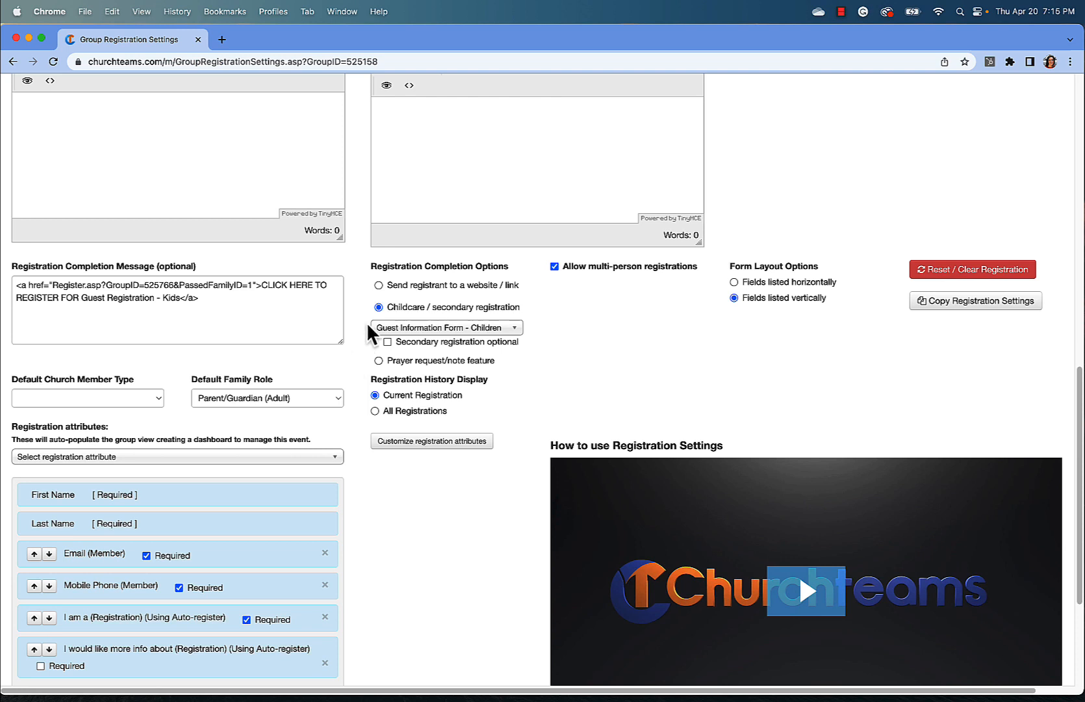
drag(371, 267, 510, 268)
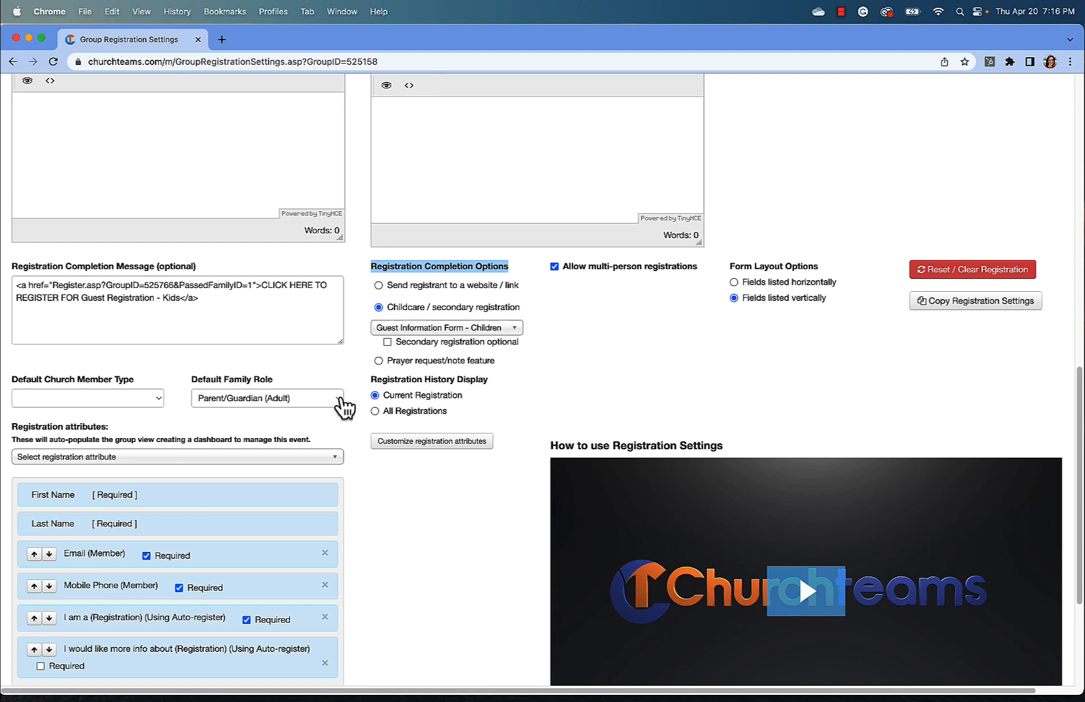
scroll(345, 397, down, 5)
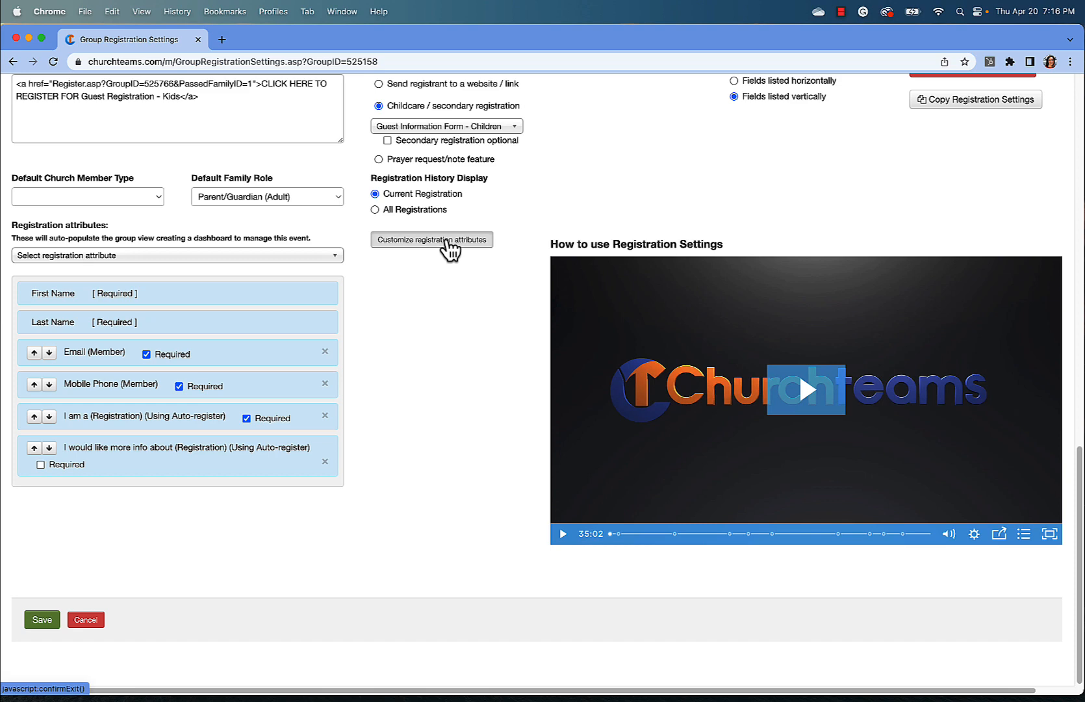
Open the registration attribute customization and examine the auto-register groups assigned to the dropdown values
click(448, 247)
click(633, 236)
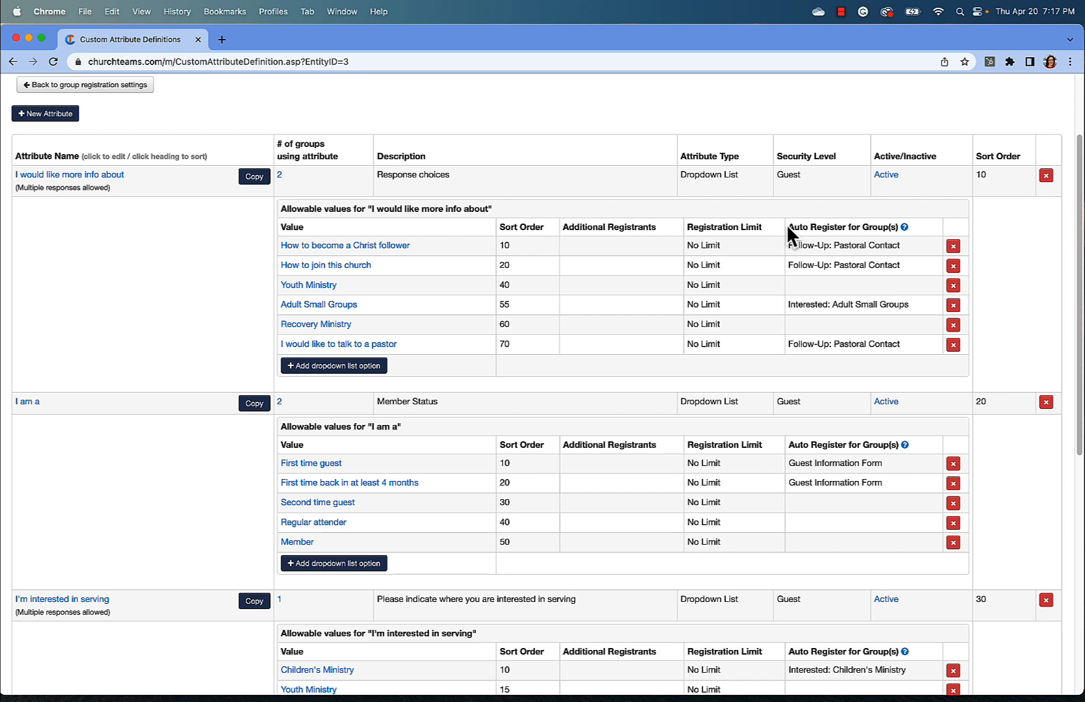
drag(787, 225, 892, 227)
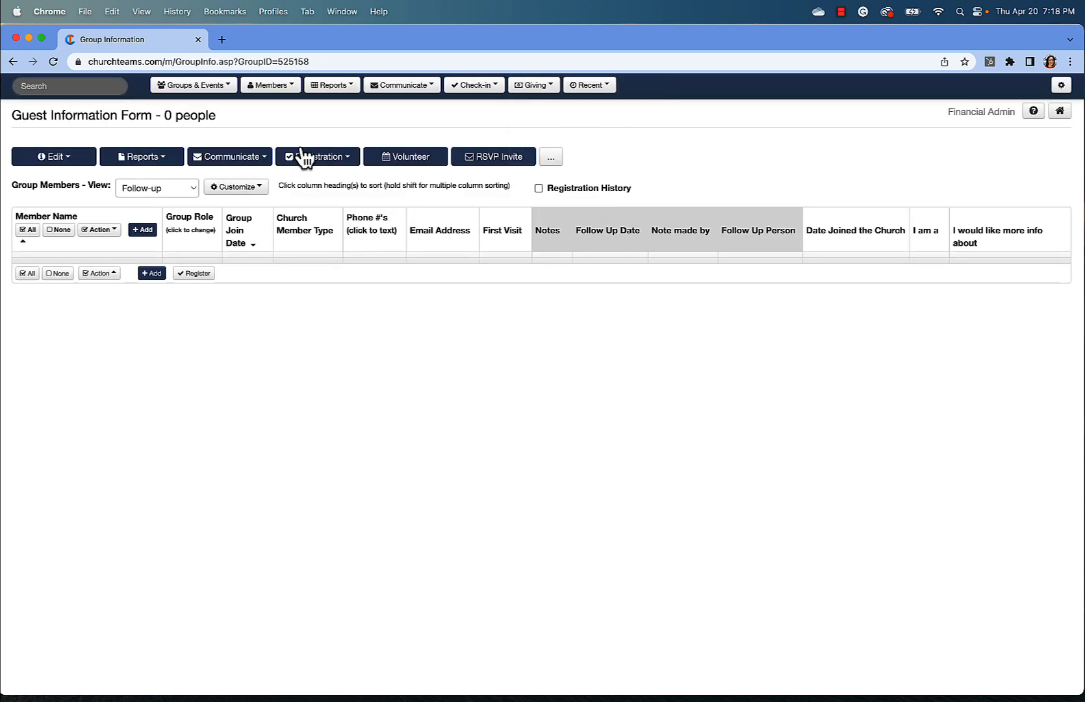
Open the live registration page of the Guest Information Form group and view the choices for "I am a"
click(350, 159)
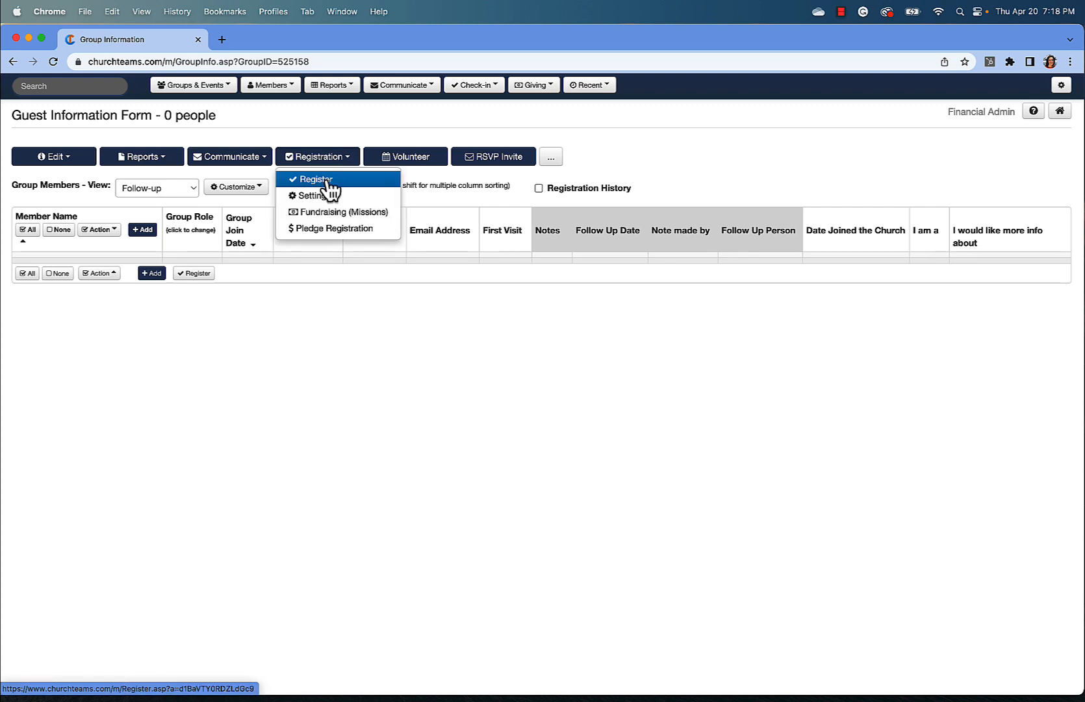
click(325, 180)
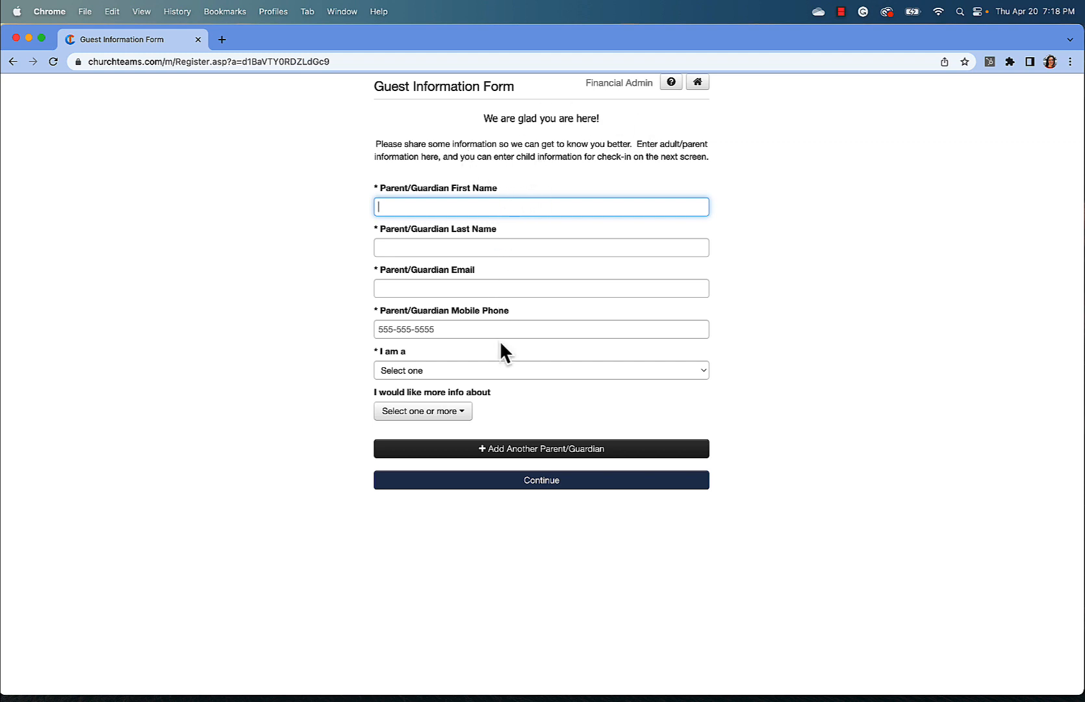
click(700, 376)
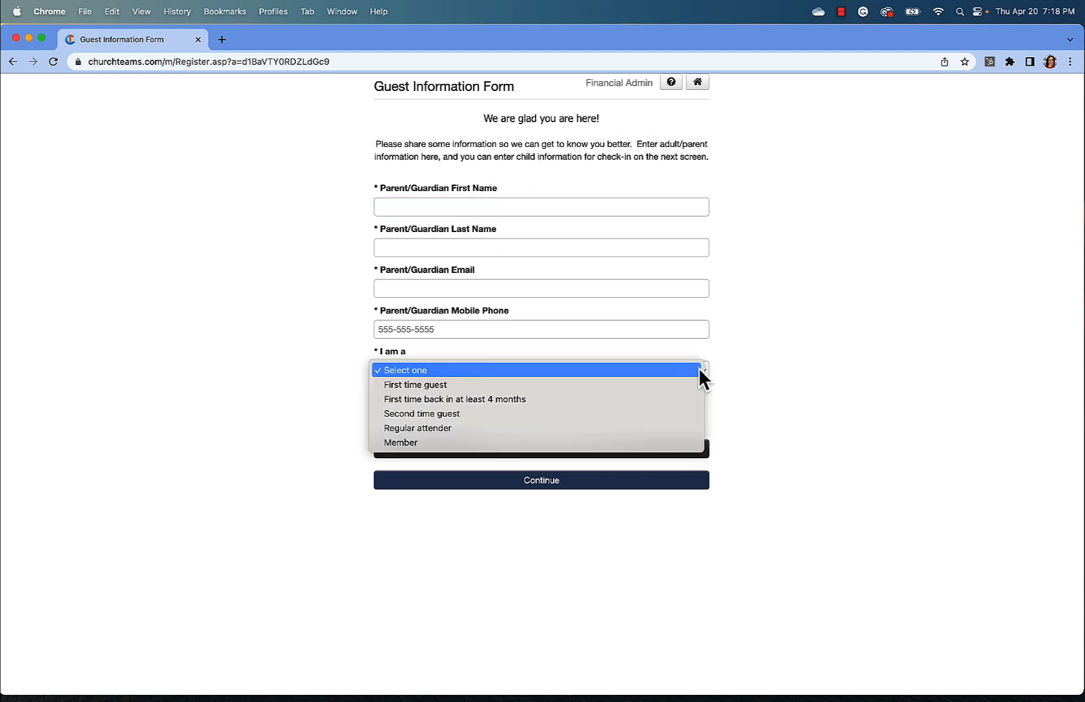
click(736, 366)
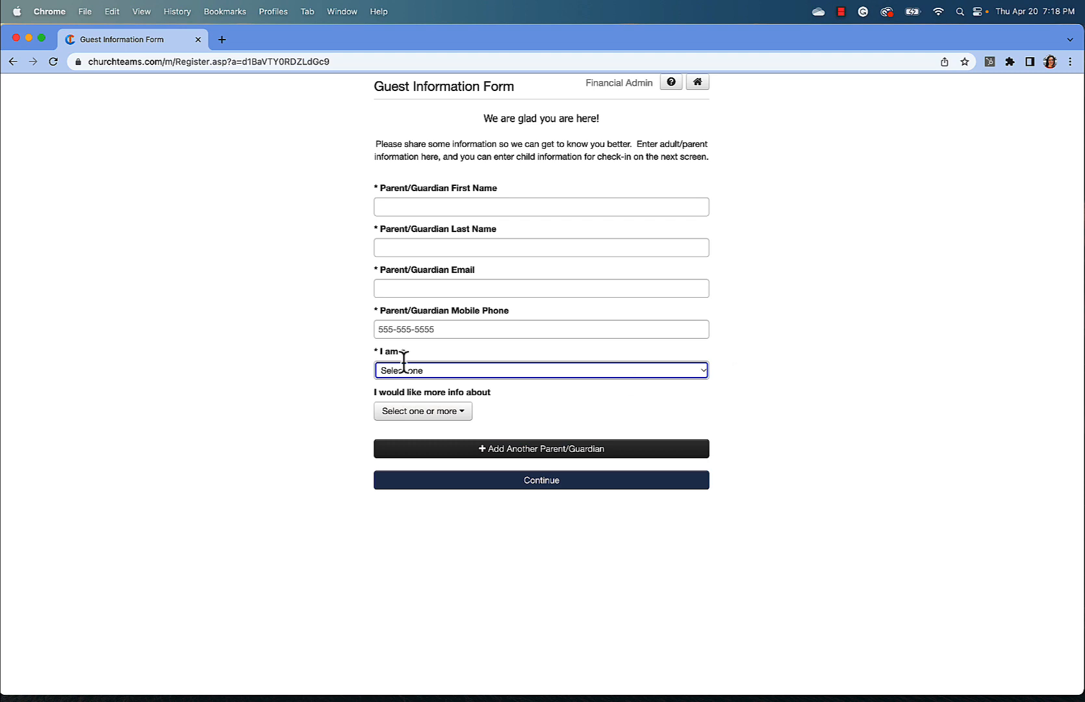
Return to the home page, go to the check-in views and settings, and open the All-Check view
click(701, 83)
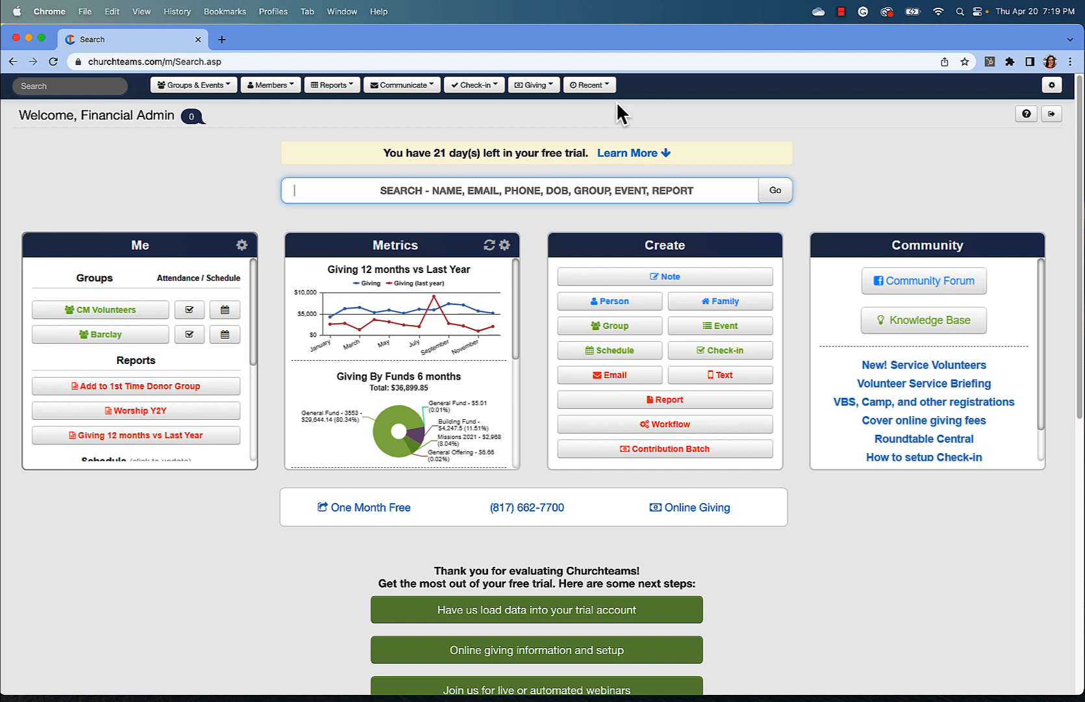
click(480, 85)
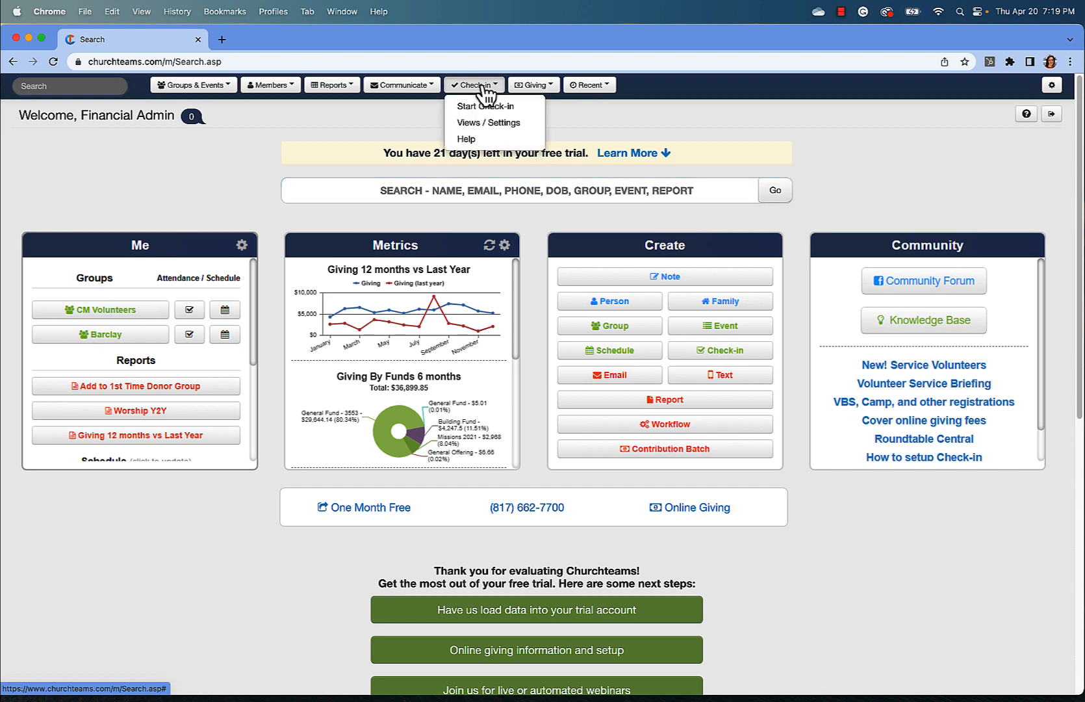
click(485, 129)
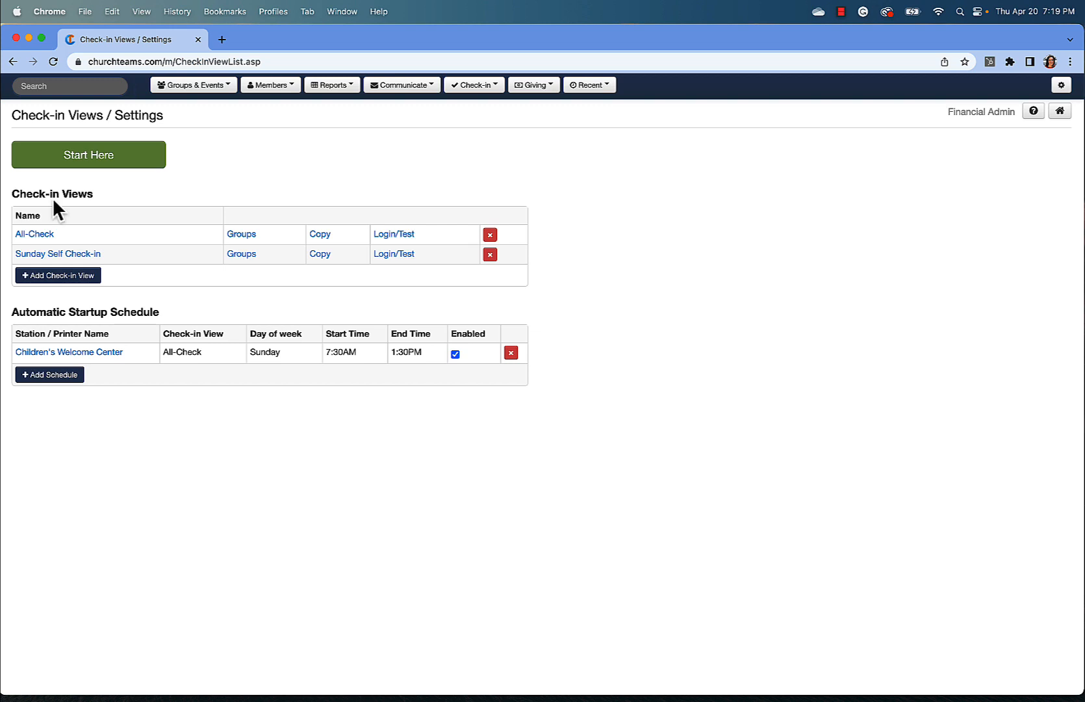
click(36, 234)
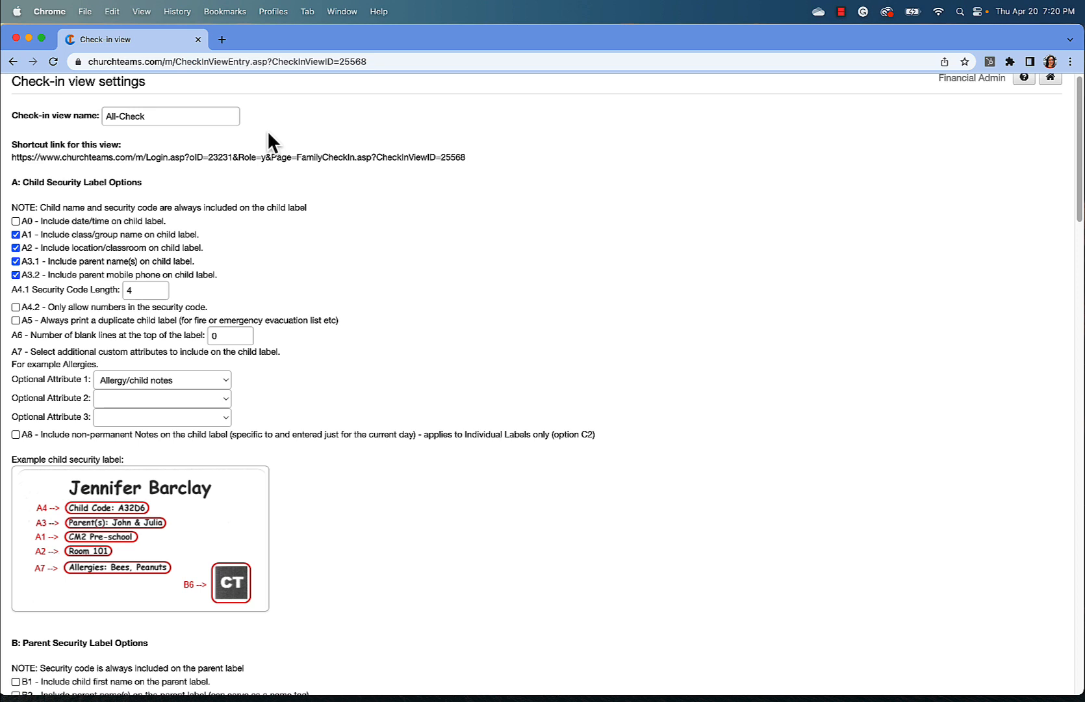
Review the All-Check view's label, new family registration and other options, and save the view
scroll(356, 202, down, 15)
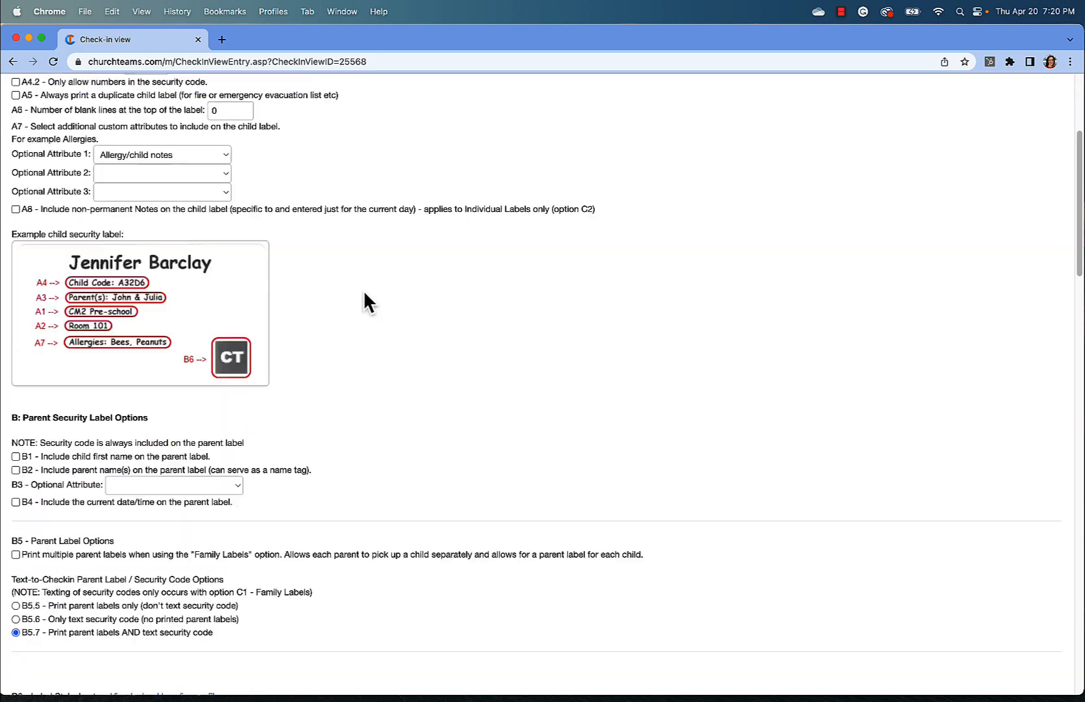
scroll(337, 347, down, 20)
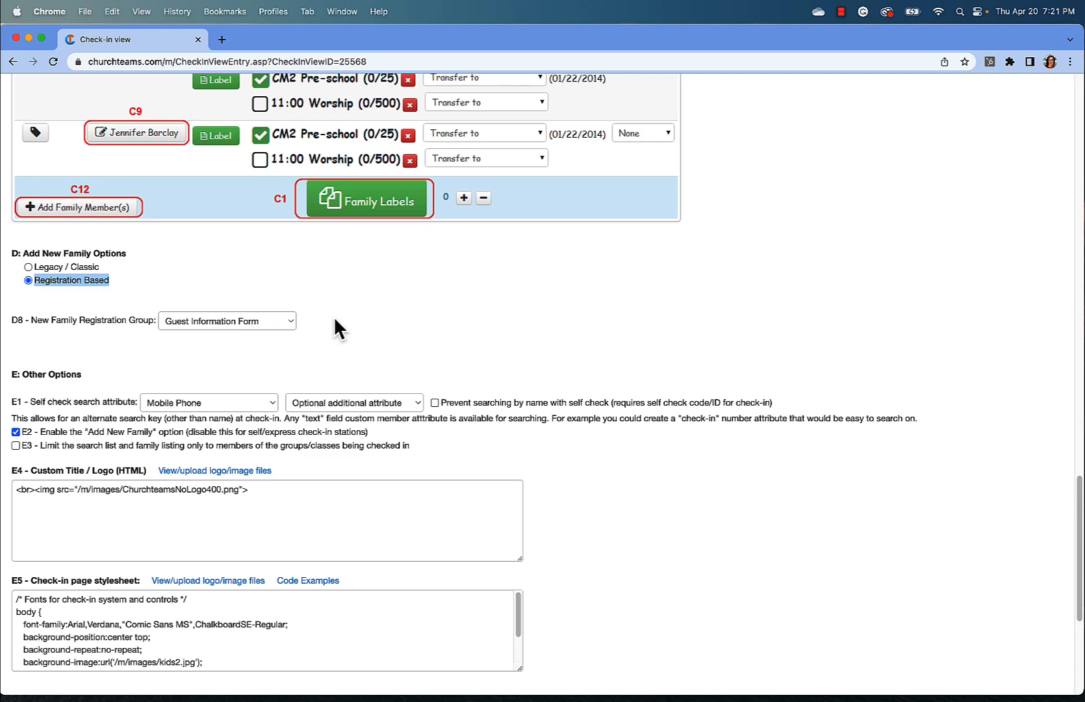
scroll(336, 329, down, 10)
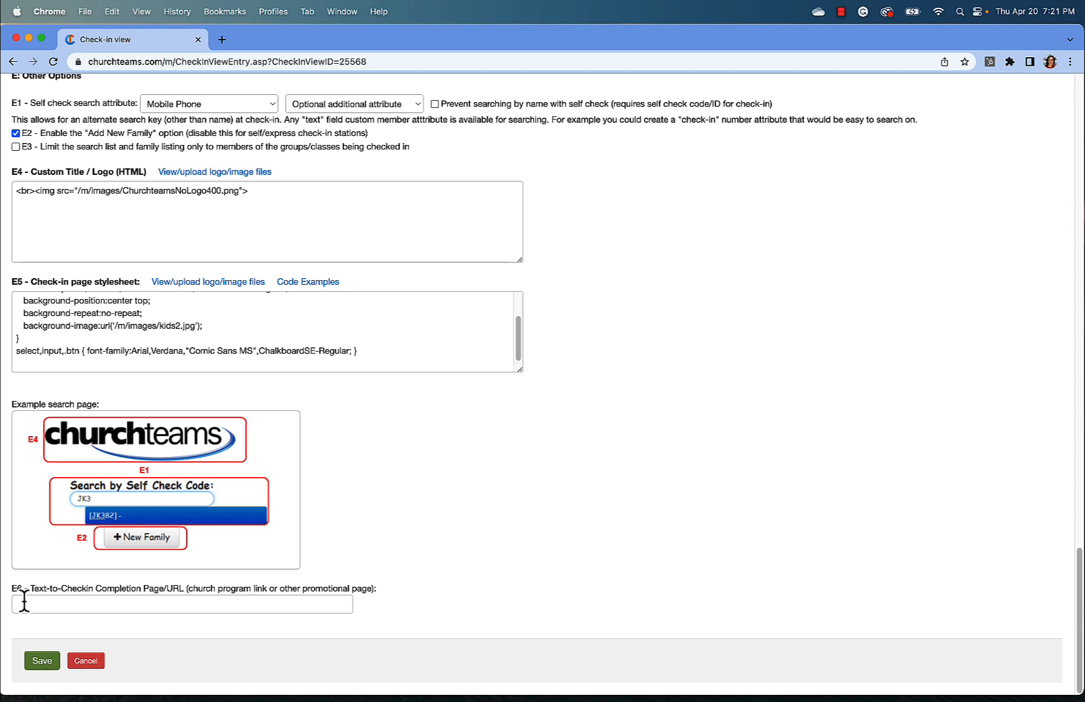
click(42, 661)
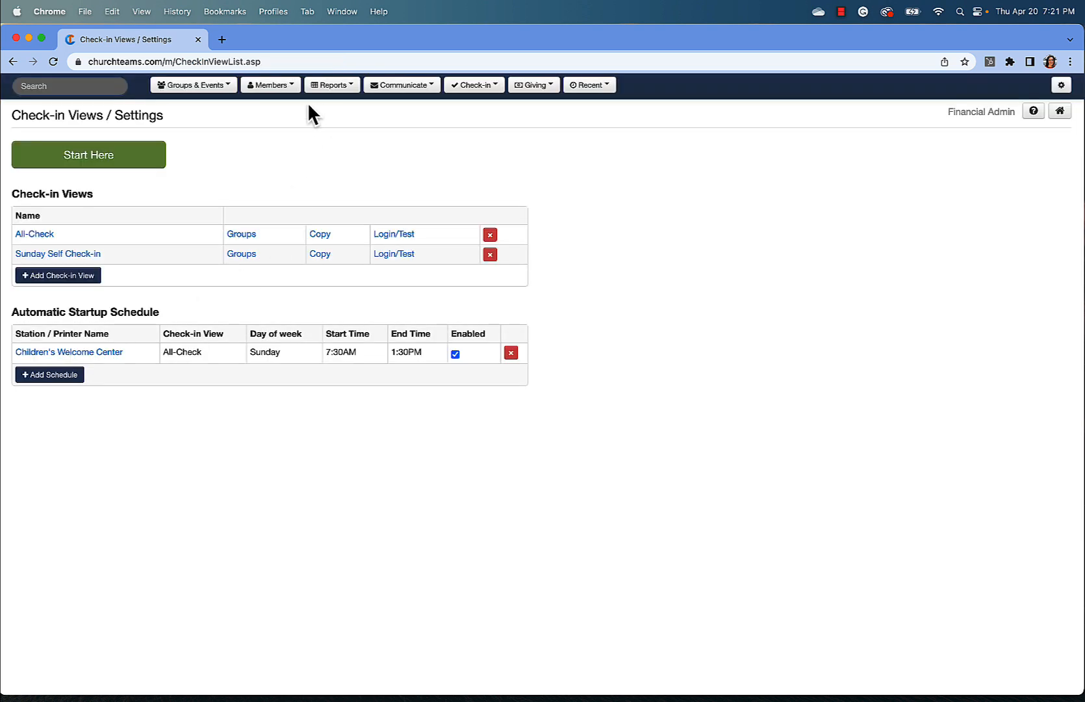
Save the All-Check view's group selection with KM - 1st Grade, Nursery and Toddlers at 9:30am included, each using Security Labels
click(240, 236)
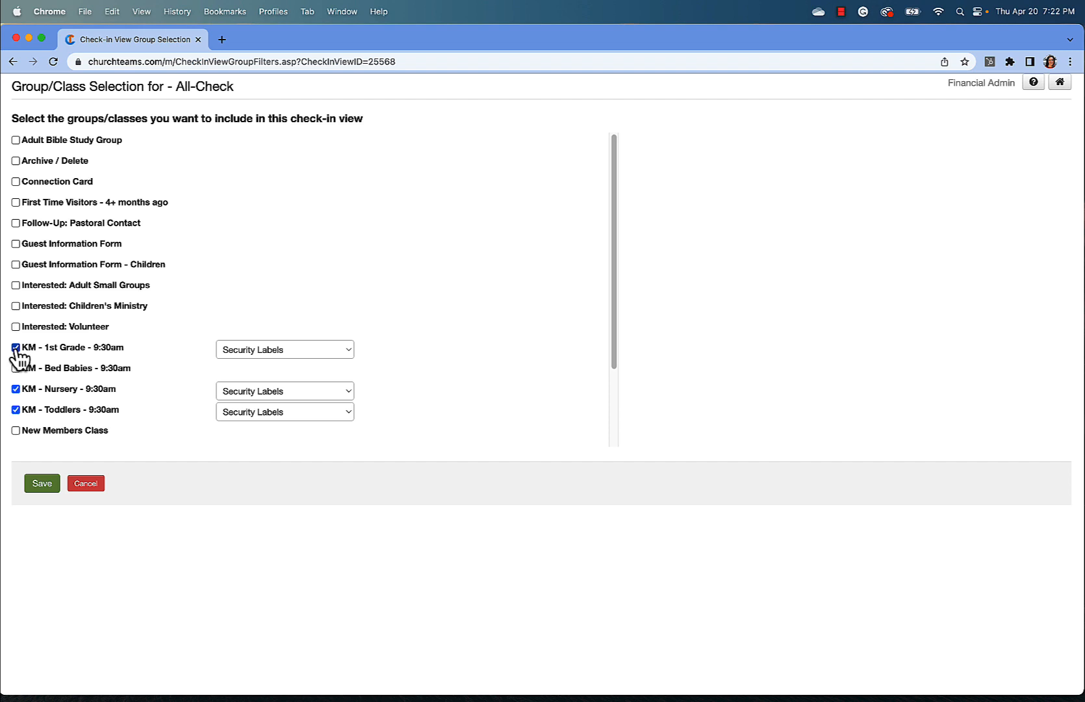
scroll(65, 358, down, 1)
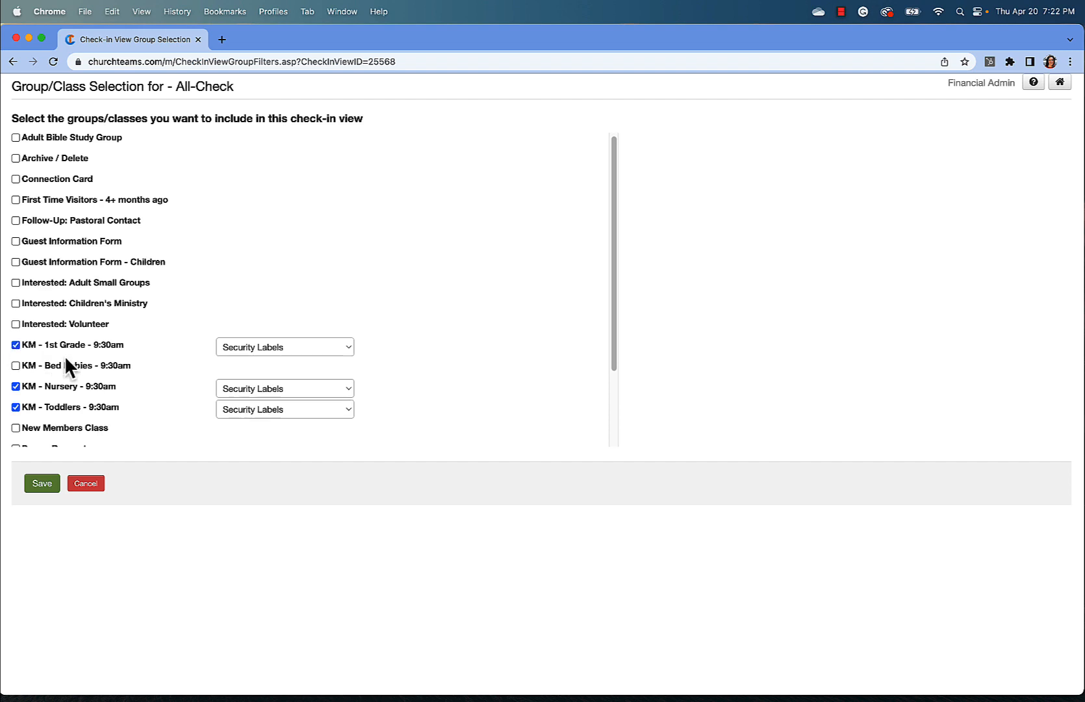
click(300, 351)
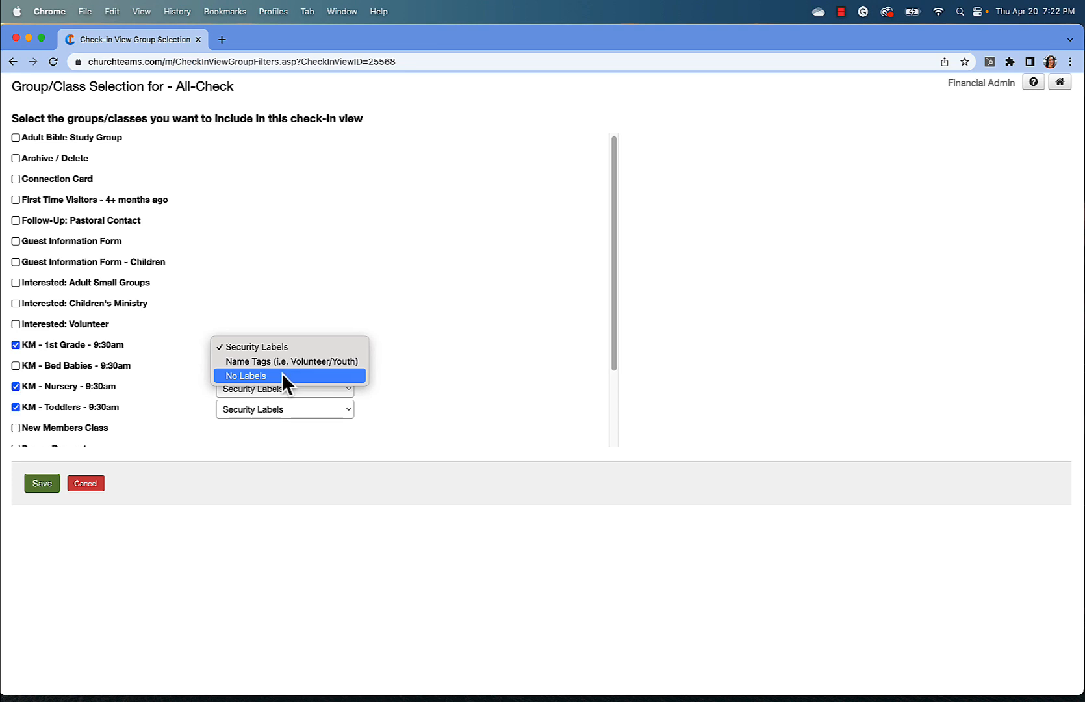
click(301, 349)
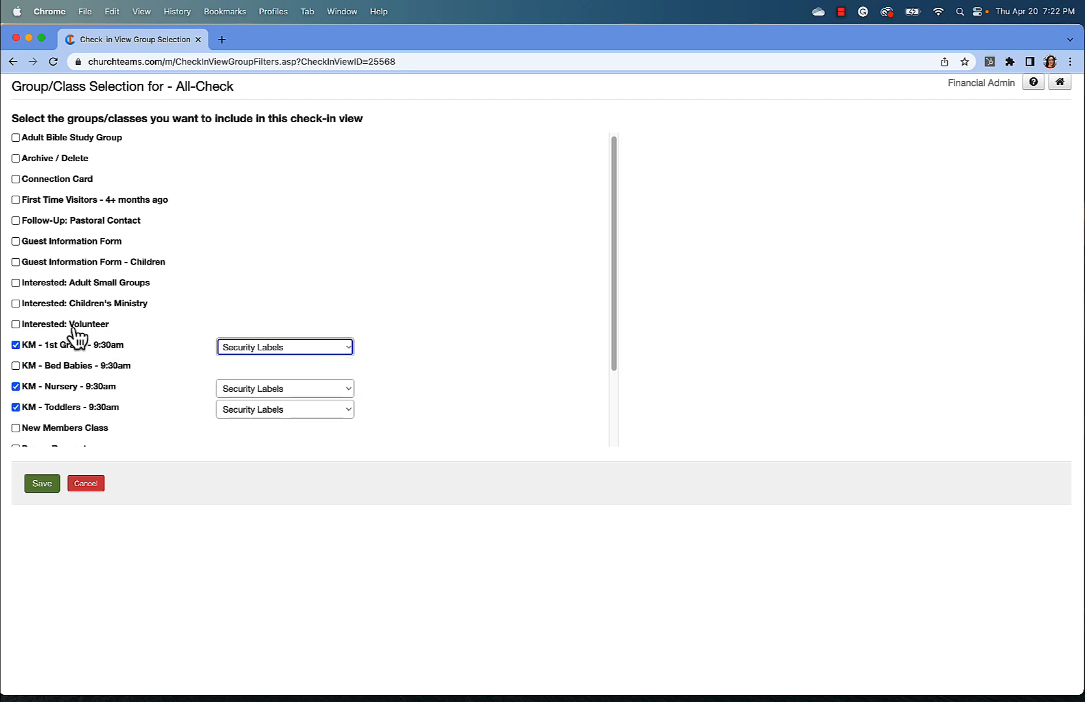
click(36, 488)
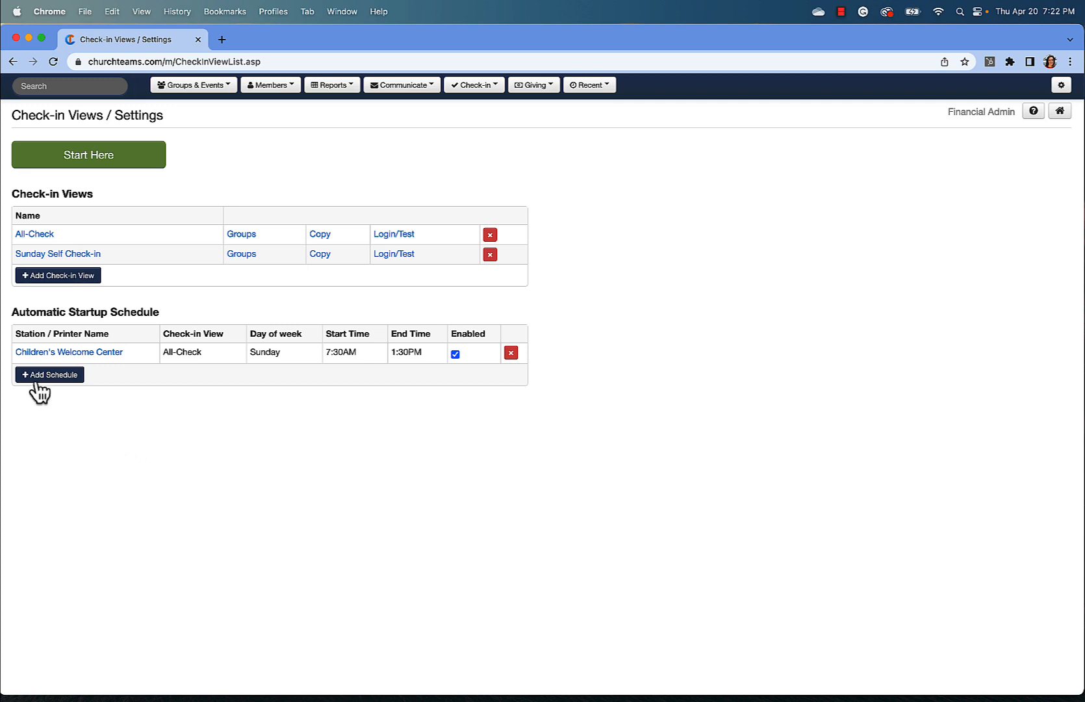
Open the Children's Welcome Center automatic startup schedule, check its station/printer name, and save it
click(93, 355)
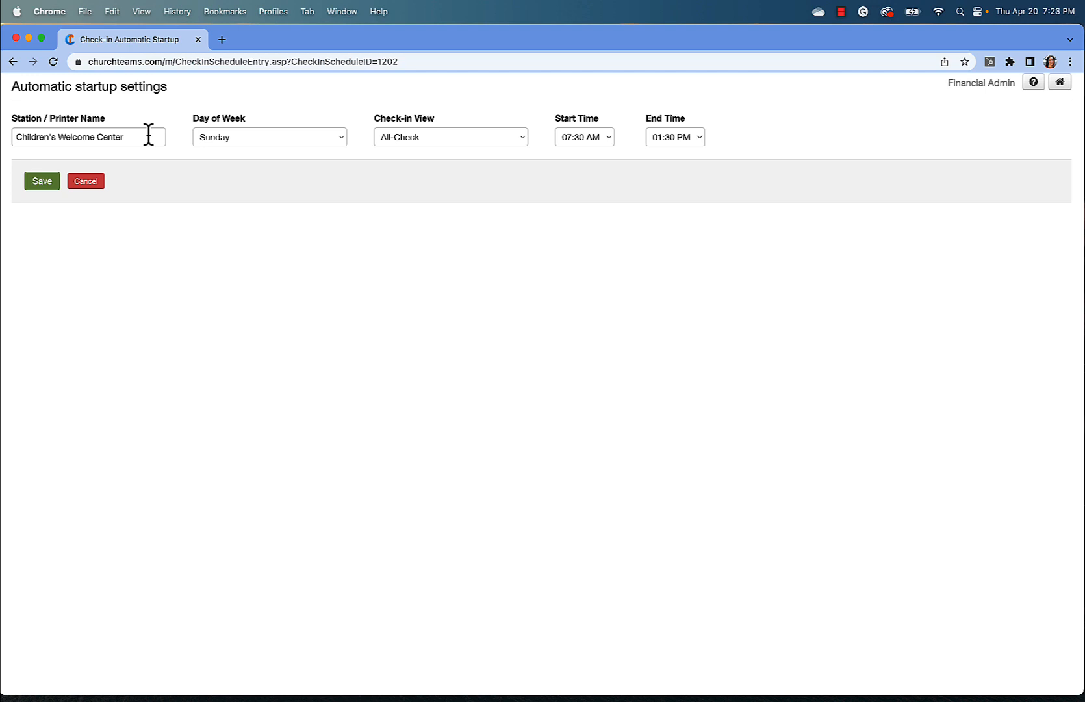
drag(149, 135, 12, 136)
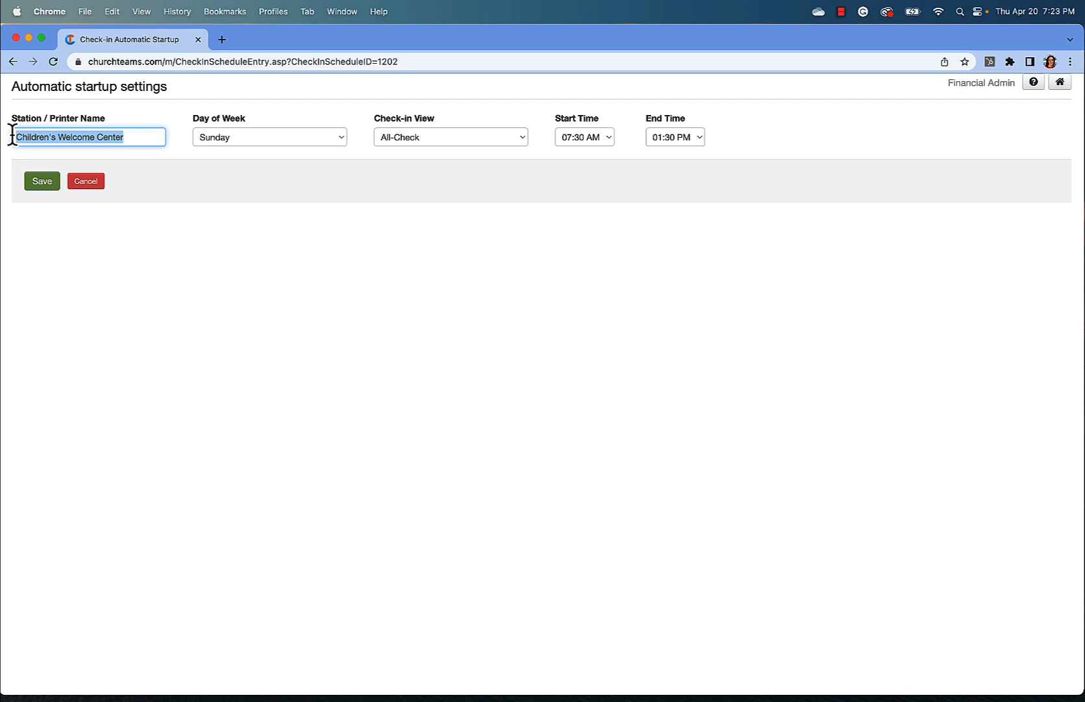
click(42, 181)
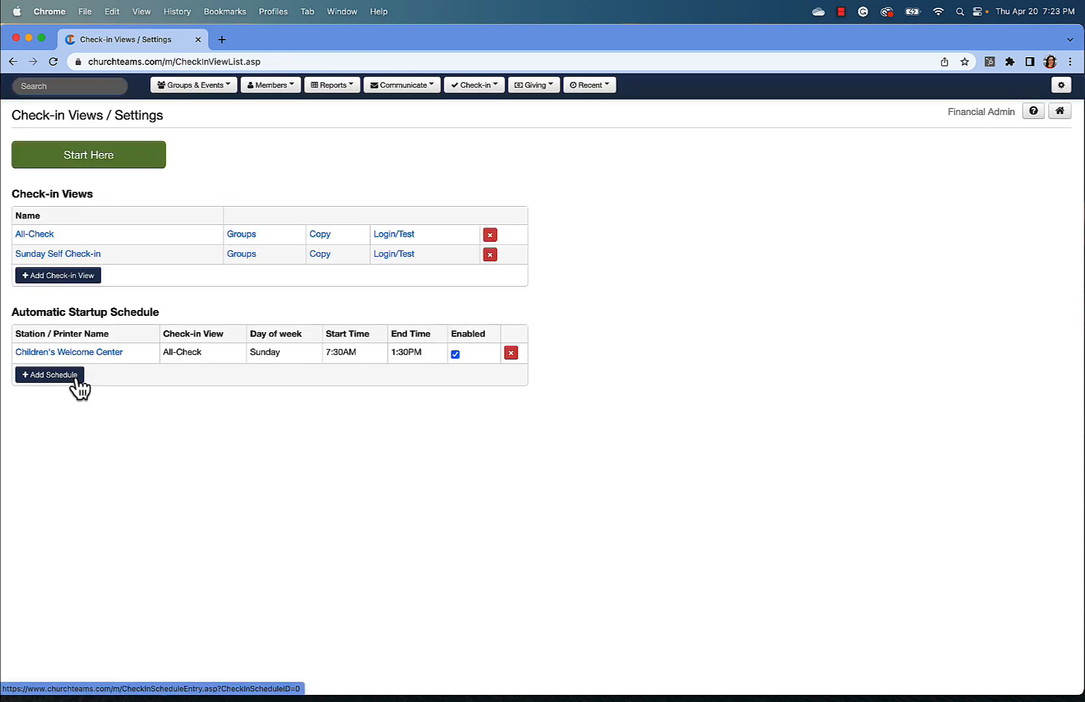